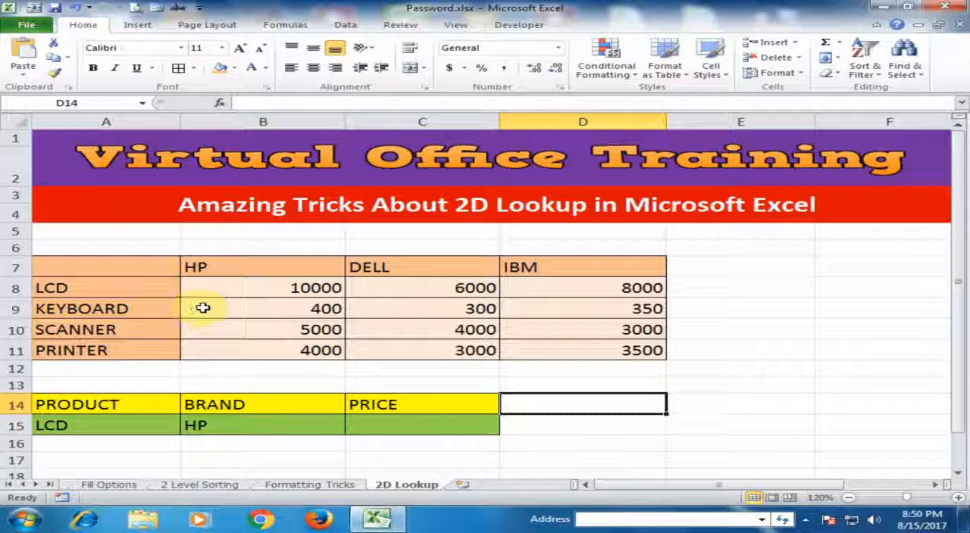
Begin a VLOOKUP formula in price cell C15 with product cell A15 as the lookup value.
click(371, 424)
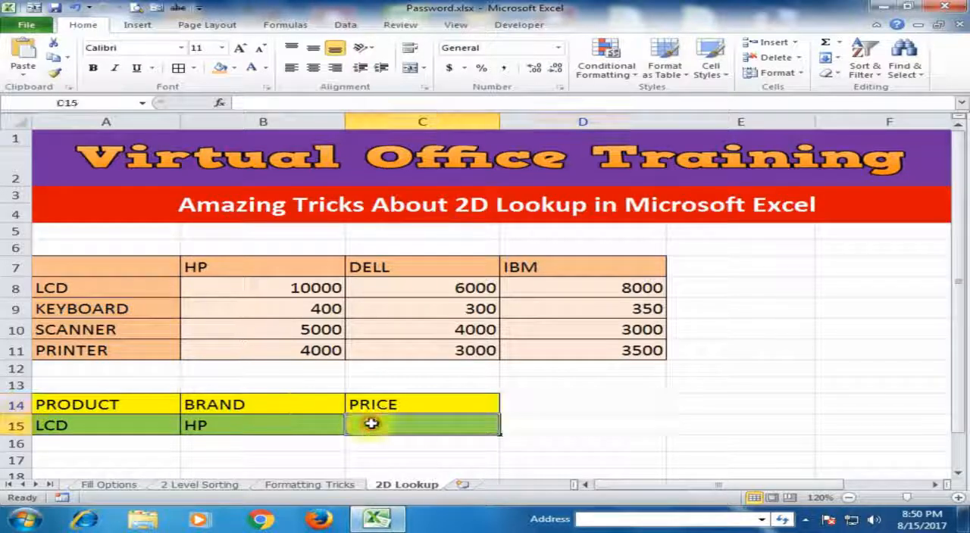
click(122, 426)
click(229, 427)
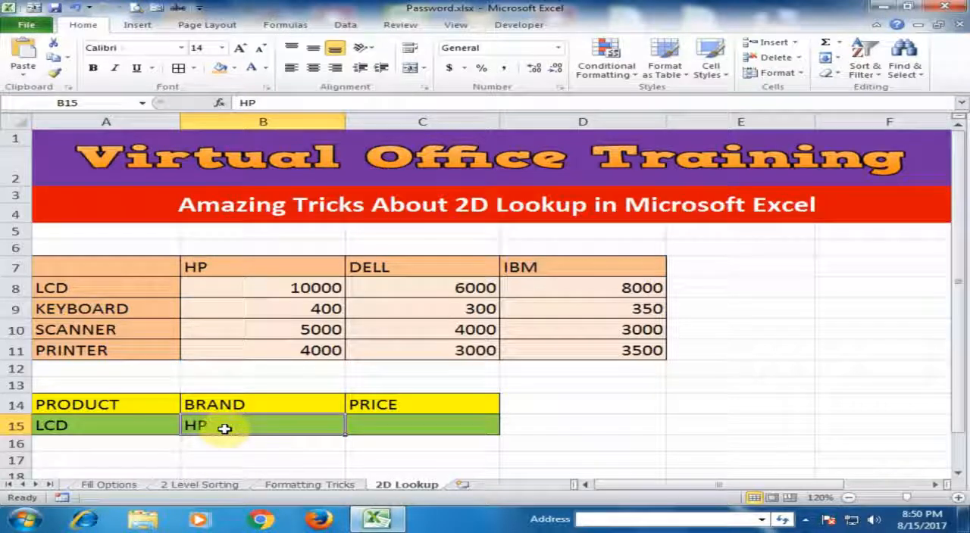
click(386, 428)
text(=)
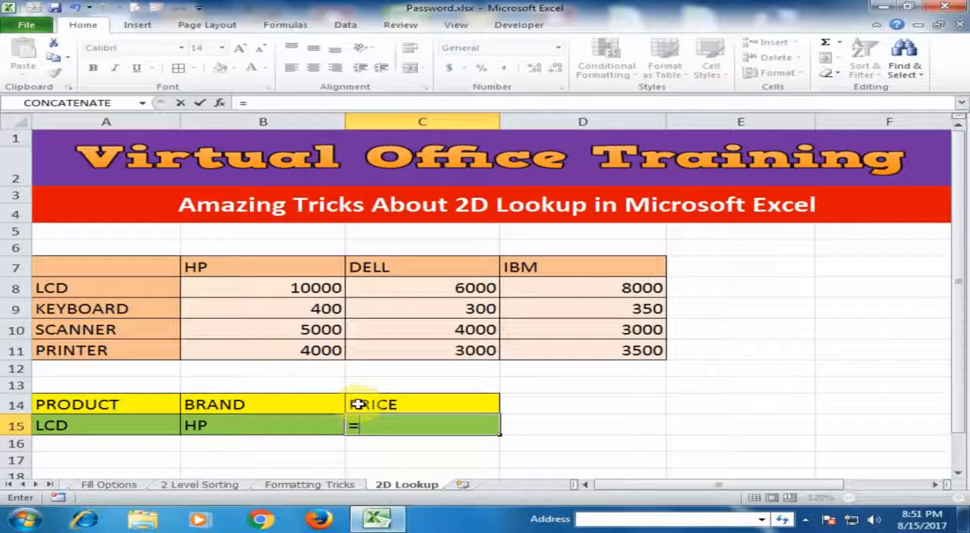
text(V)
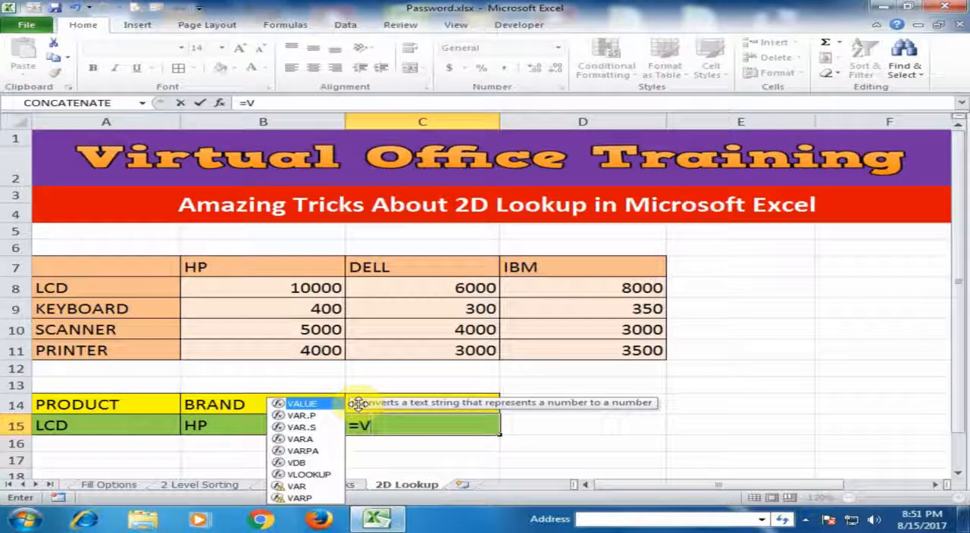
text(LOOKUP()
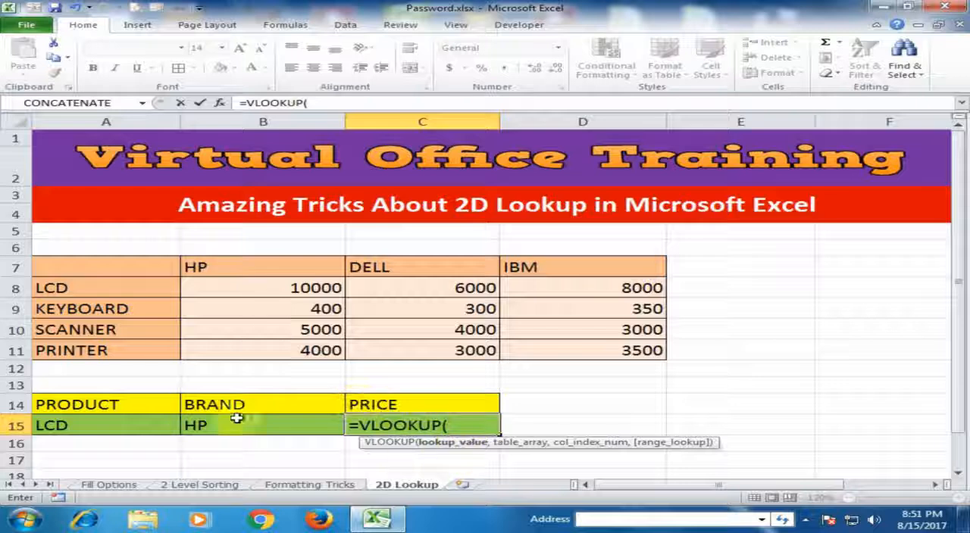
click(115, 427)
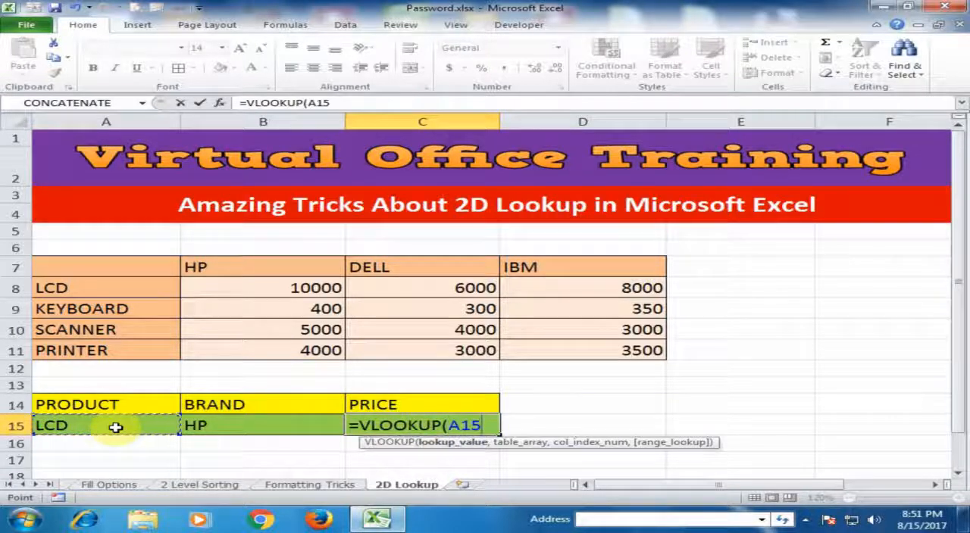
text(,)
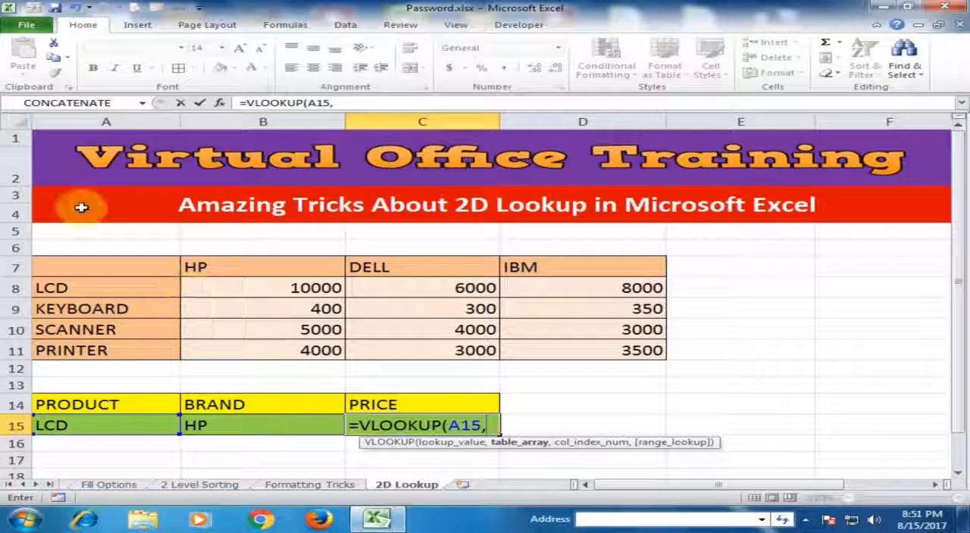
Complete the VLOOKUP in C15 with table array A7:D11, column index 2 and FALSE for an exact match.
drag(145, 264, 644, 349)
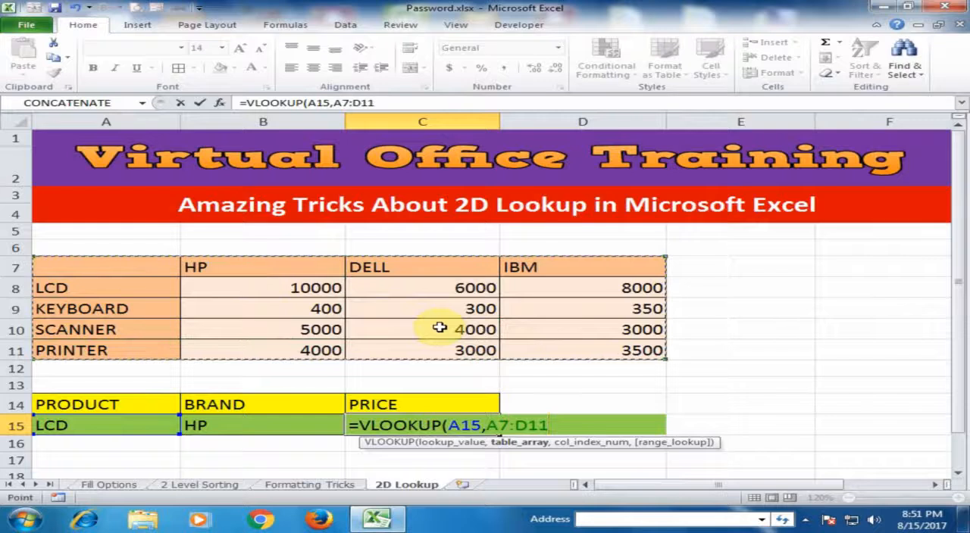
text(,2)
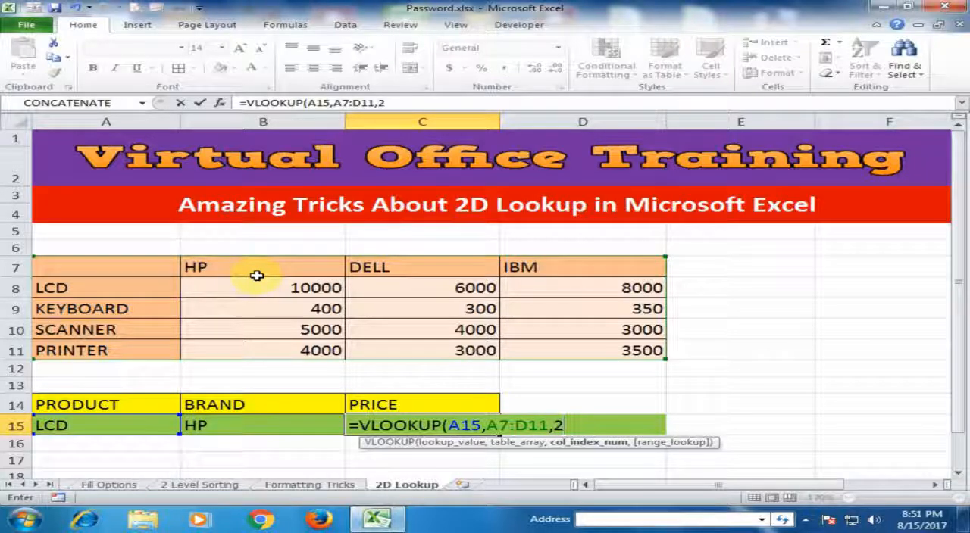
text(,)
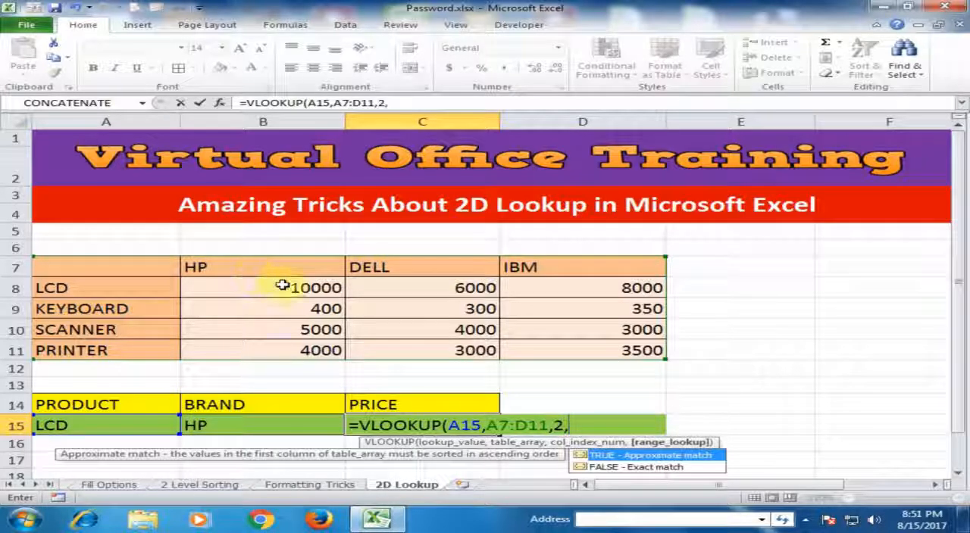
double_click(642, 468)
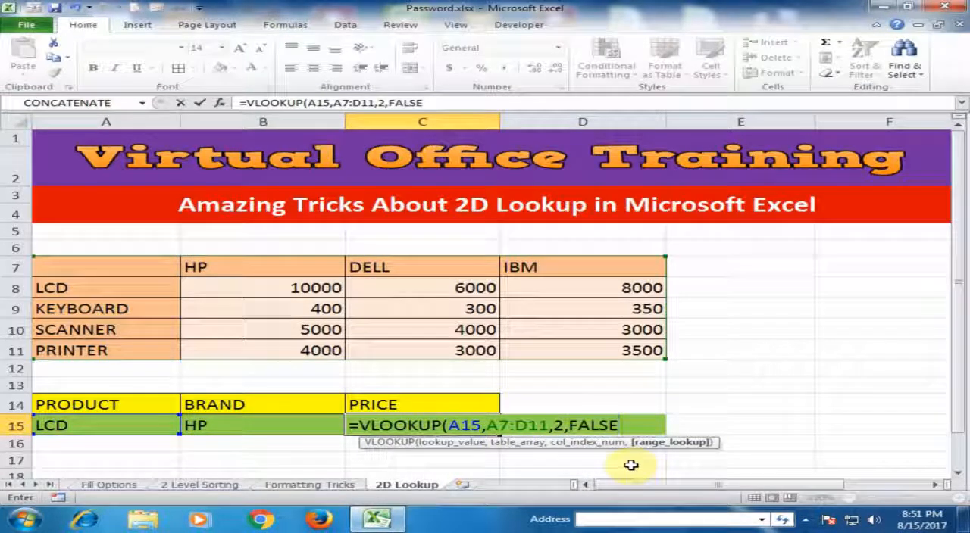
text())
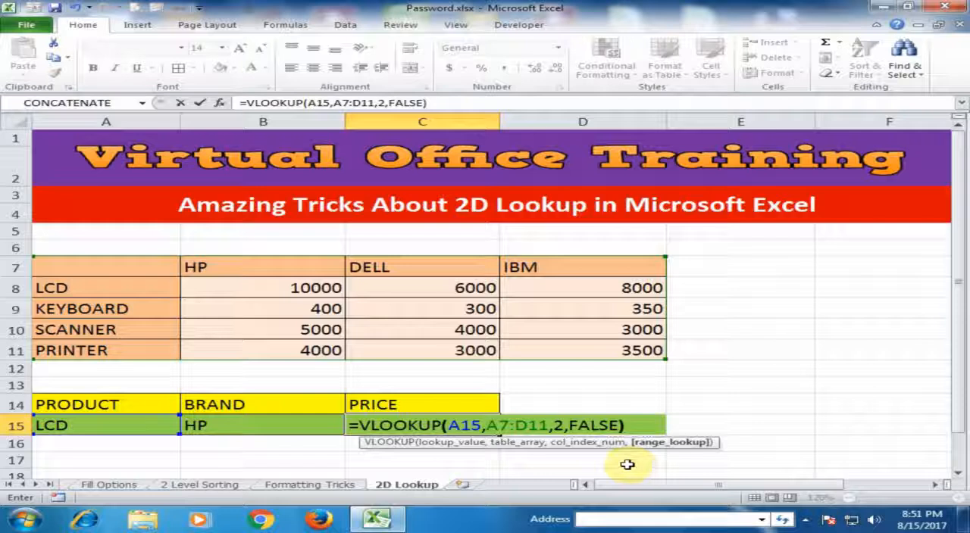
key(Return)
click(446, 425)
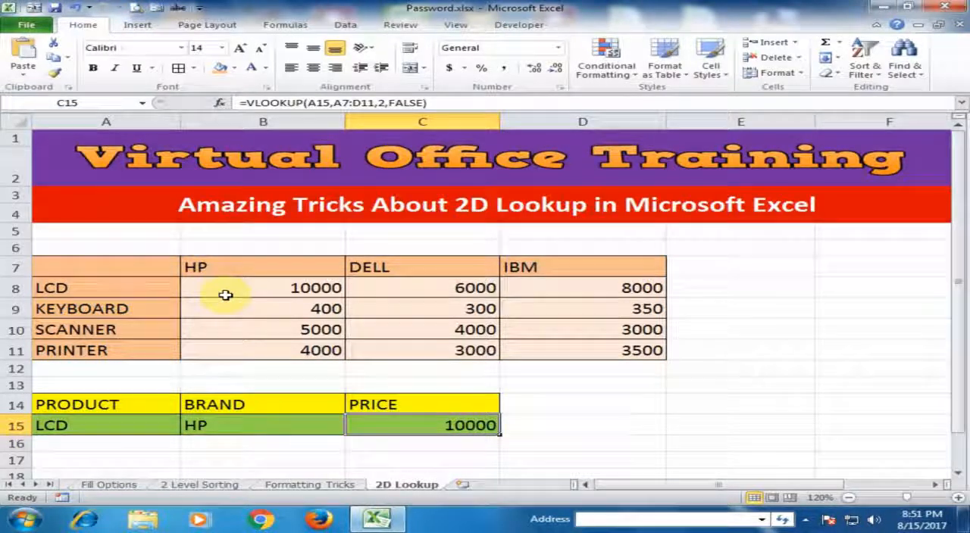
Set the brand in B15 to DELL and inspect the VLOOKUP formula in C15.
click(233, 422)
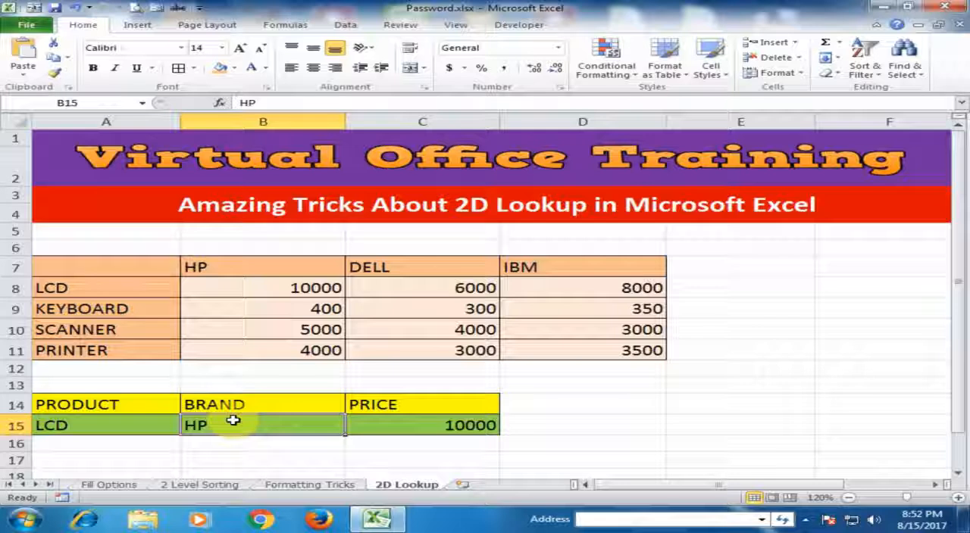
text(DELL)
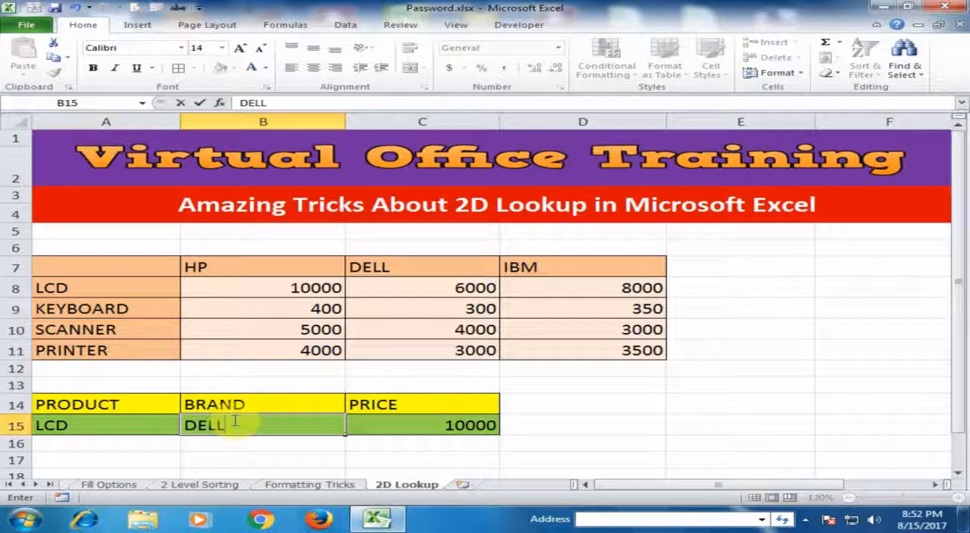
key(Return)
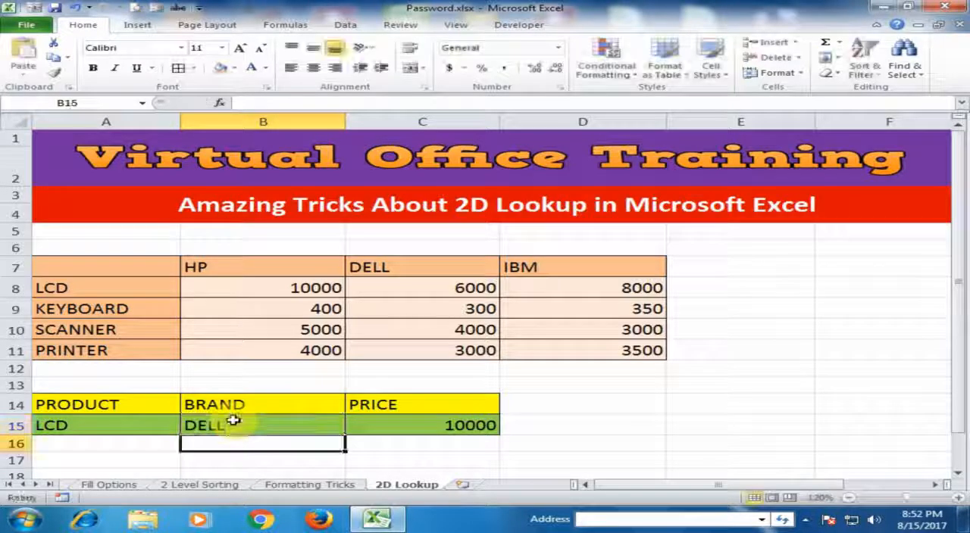
click(256, 425)
click(385, 427)
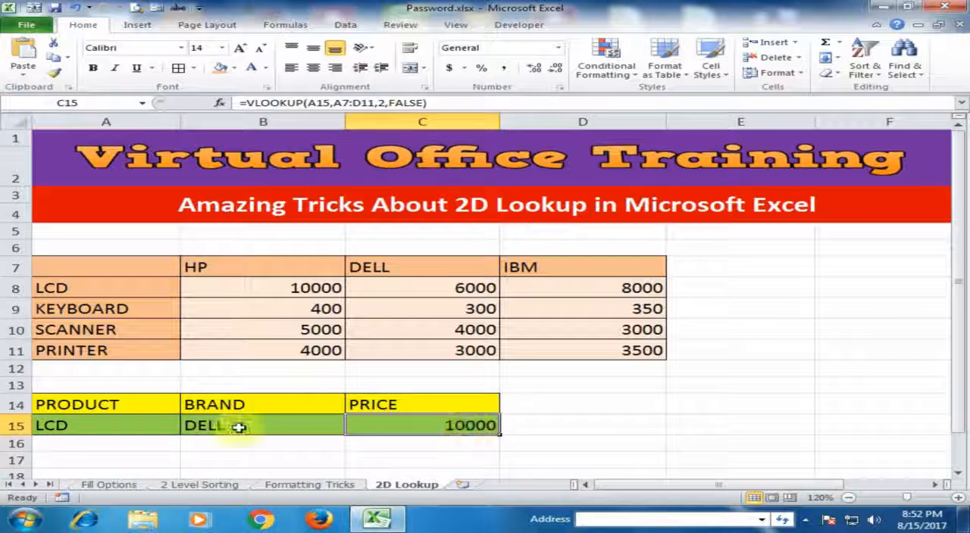
double_click(471, 427)
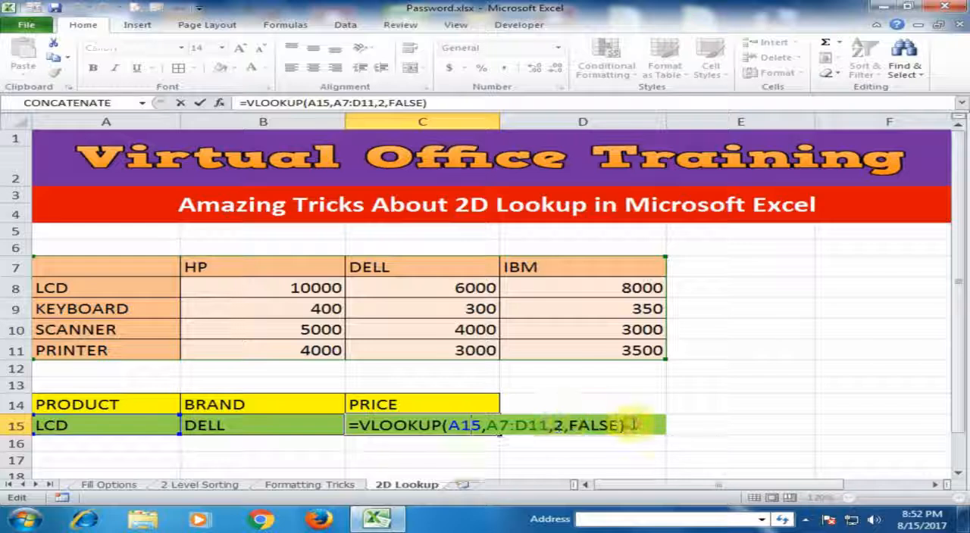
key(Return)
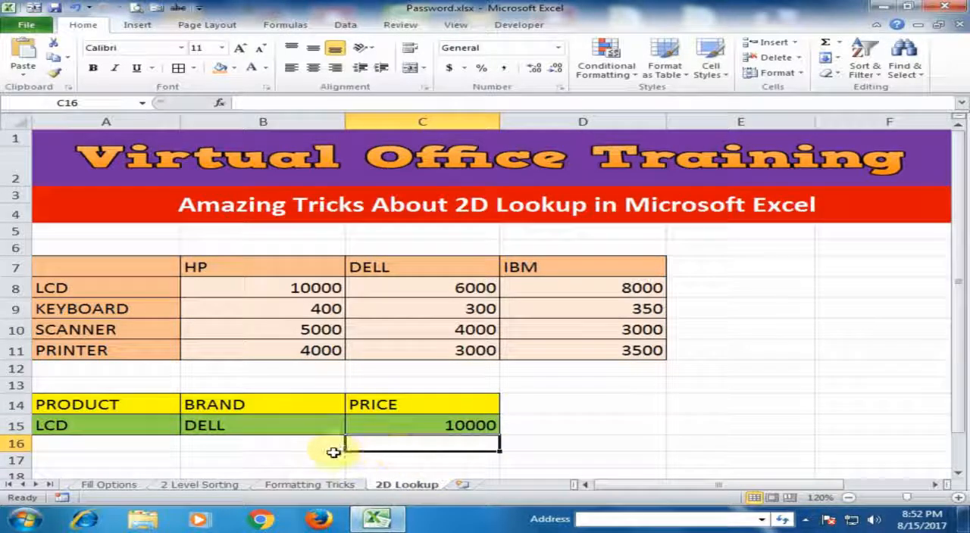
Begin a MATCH formula in cell B18 with brand cell B15 as the lookup value.
click(256, 460)
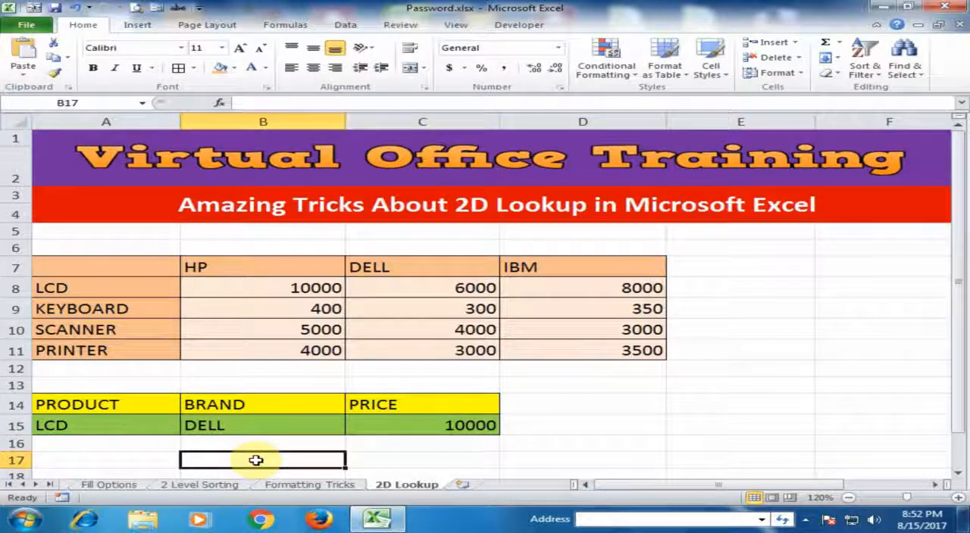
scroll(255, 461, down, 1)
key(Return)
text(=)
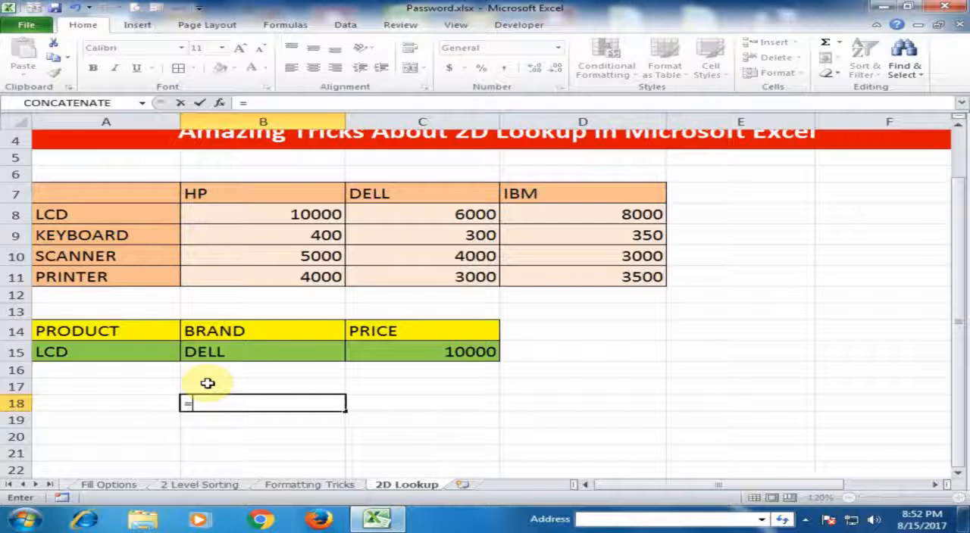
text(MAT)
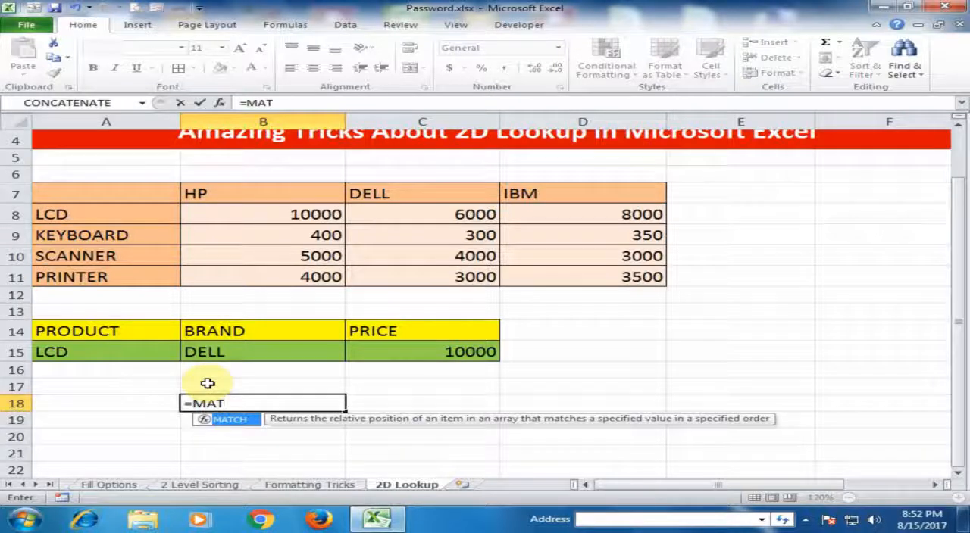
key(Tab)
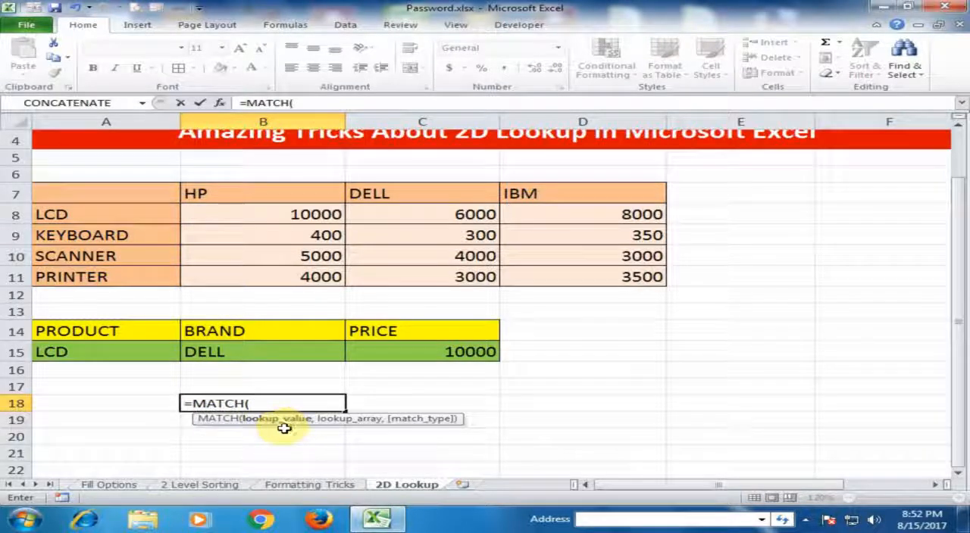
click(231, 353)
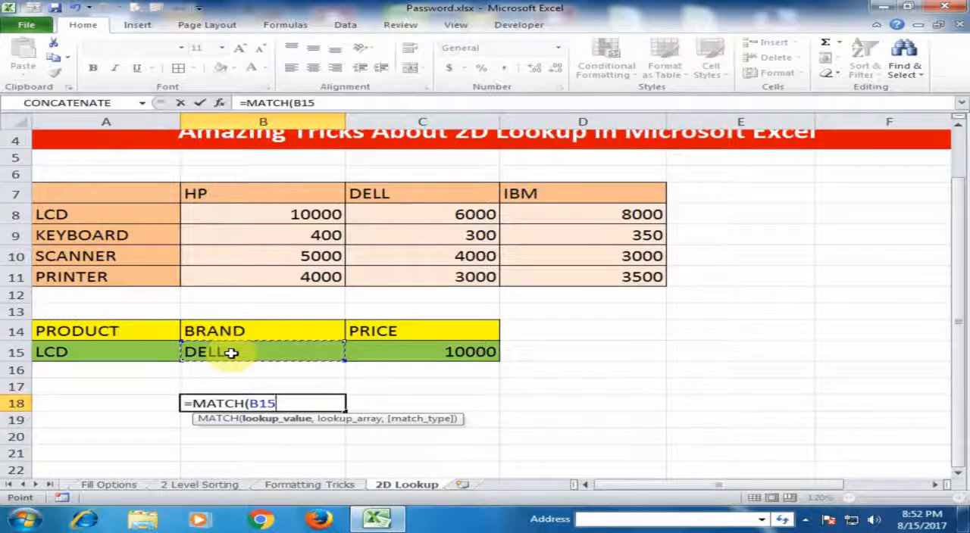
text(,)
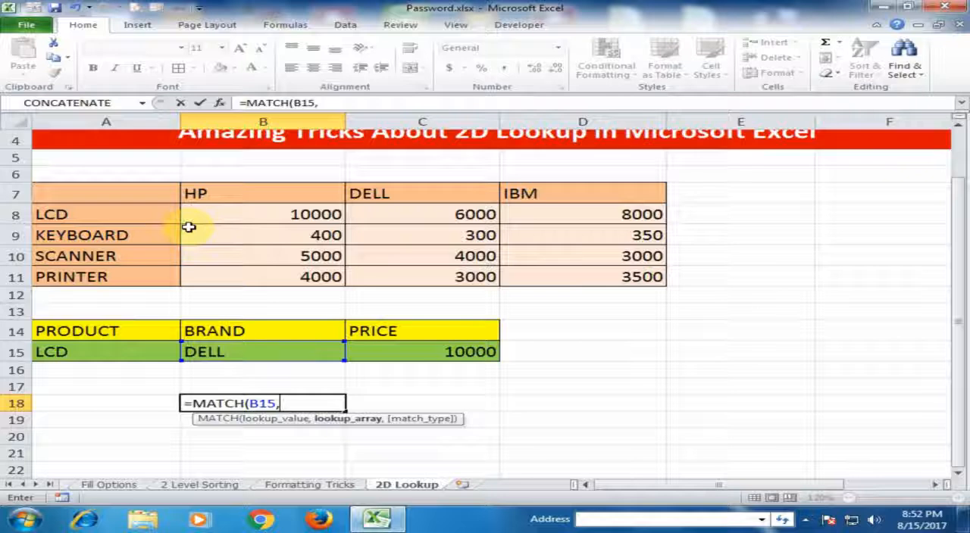
Complete the MATCH formula in B18 with lookup array A7:D7 and match type 0 for an exact match.
drag(147, 190, 576, 193)
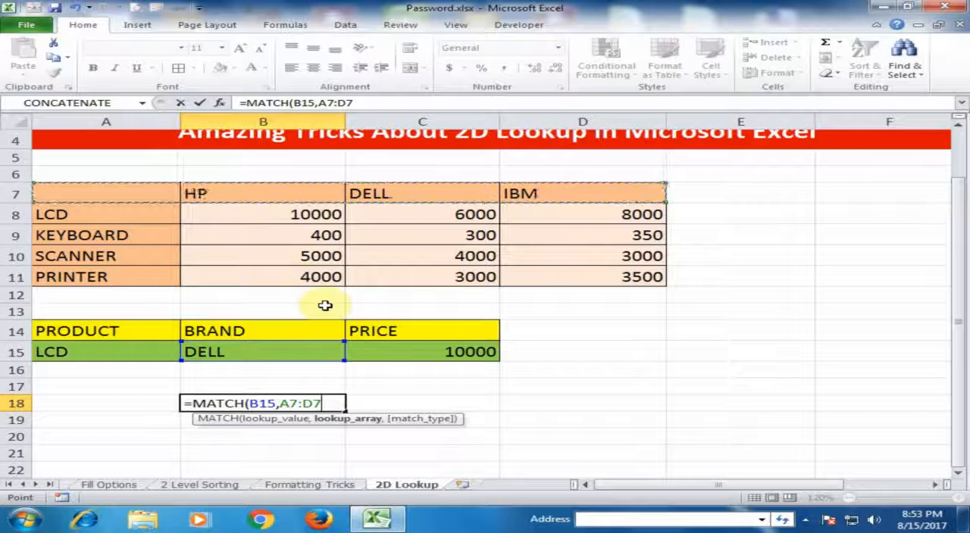
text(,)
click(392, 445)
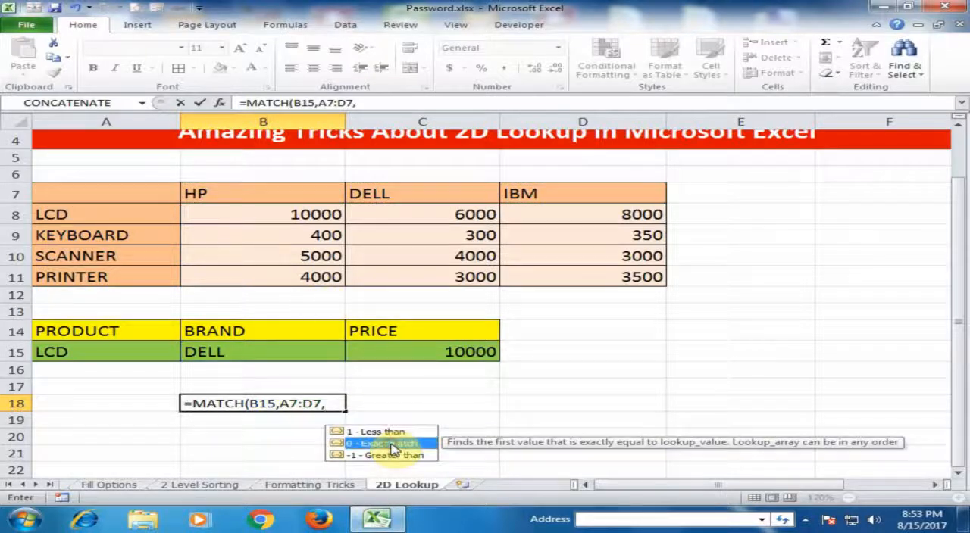
double_click(393, 445)
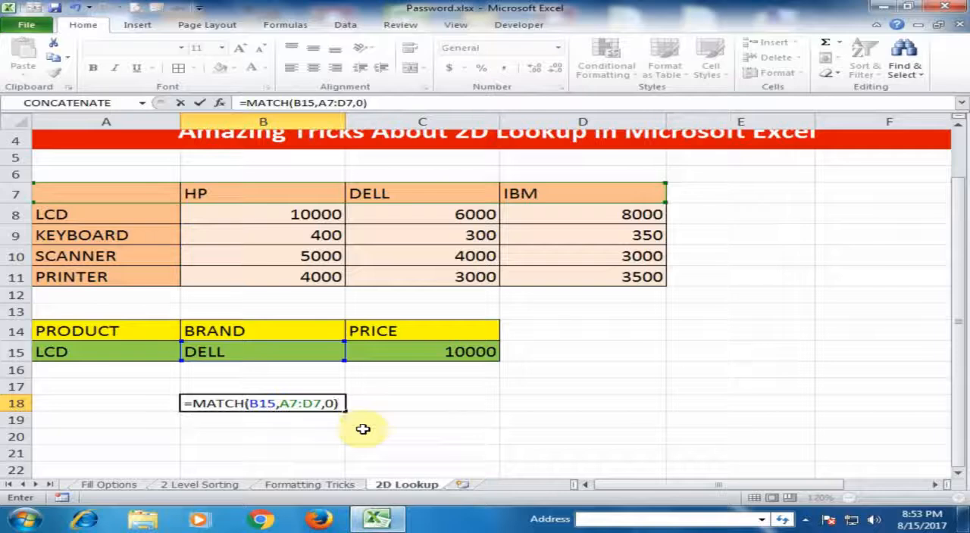
key(Return)
click(319, 403)
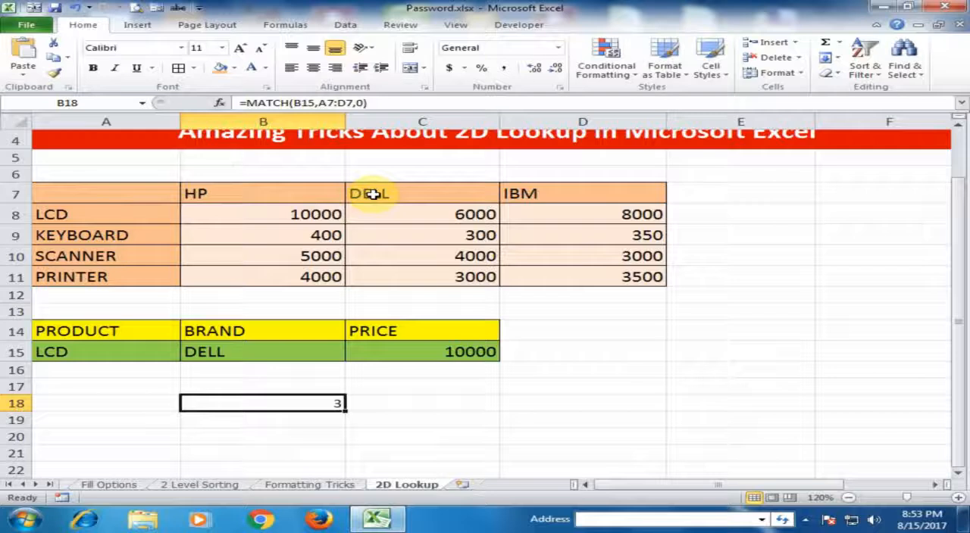
Set the brand in B15 to HP and check the MATCH result in B18.
click(231, 347)
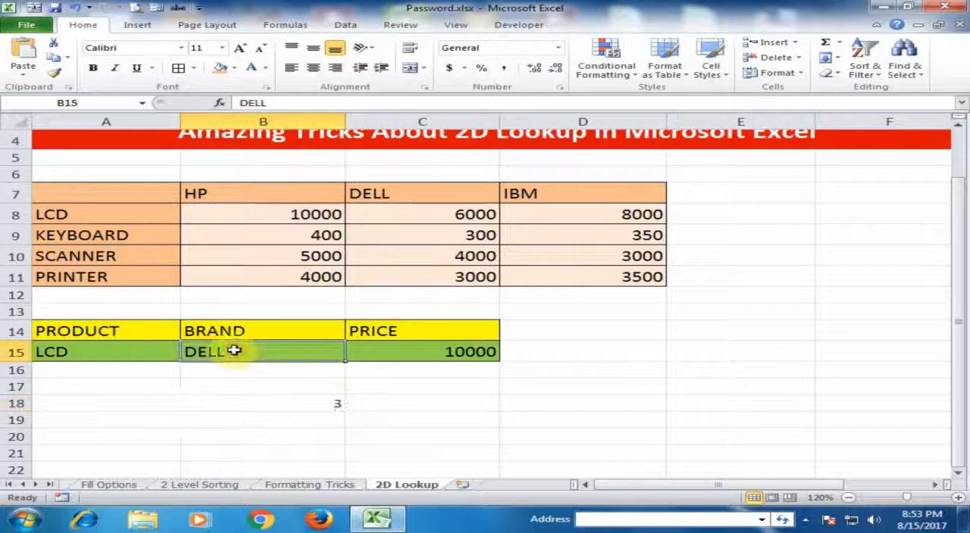
text(HP)
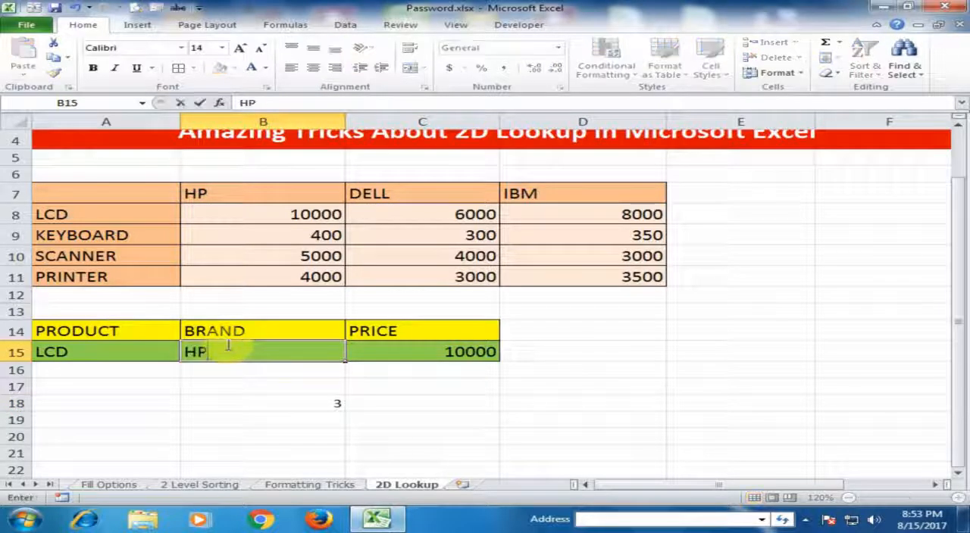
key(Return)
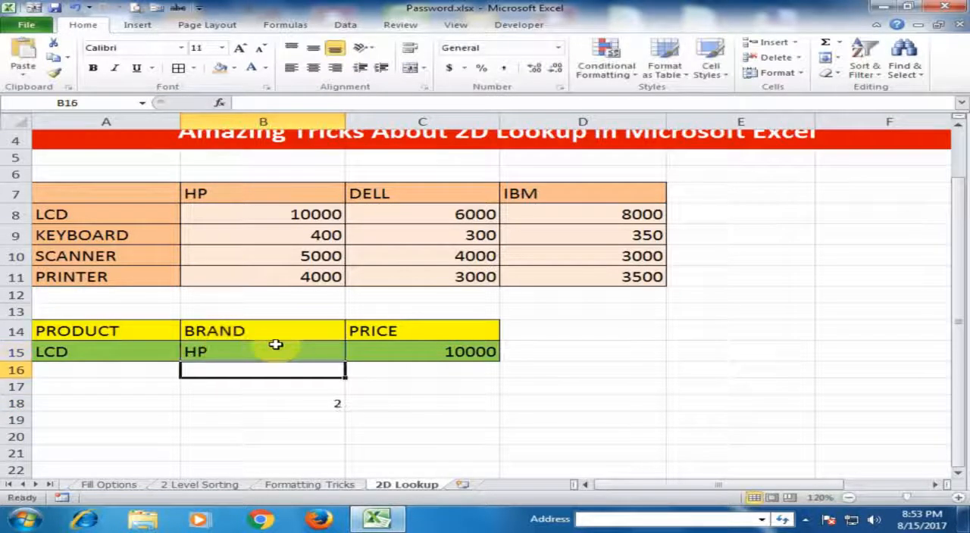
click(314, 404)
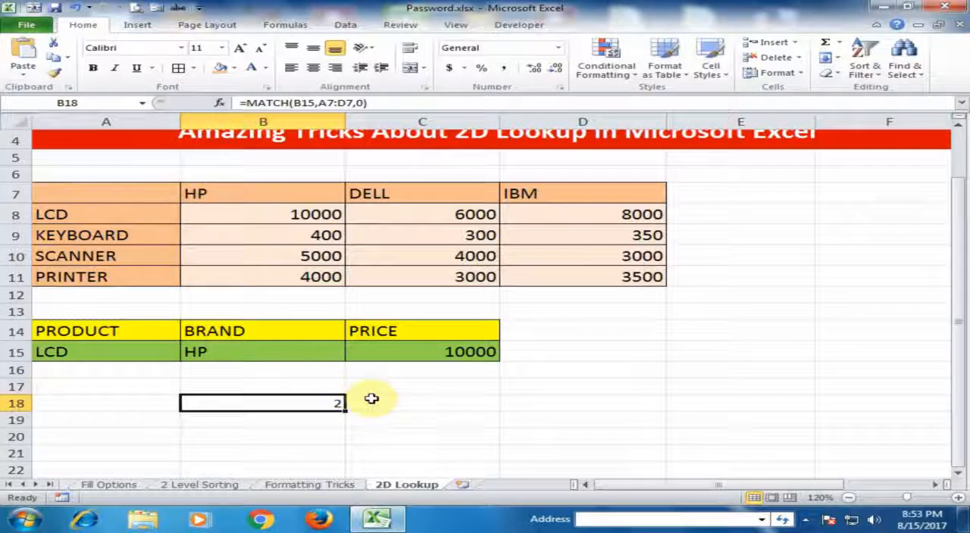
Set the brand in B15 to IBM and check the MATCH result in B18.
click(254, 357)
text(IBM)
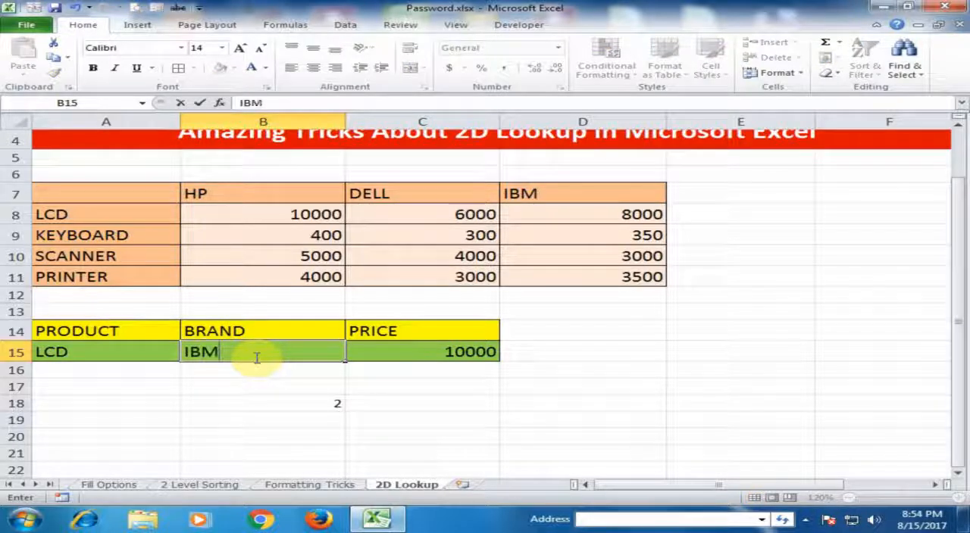
key(Return)
click(296, 404)
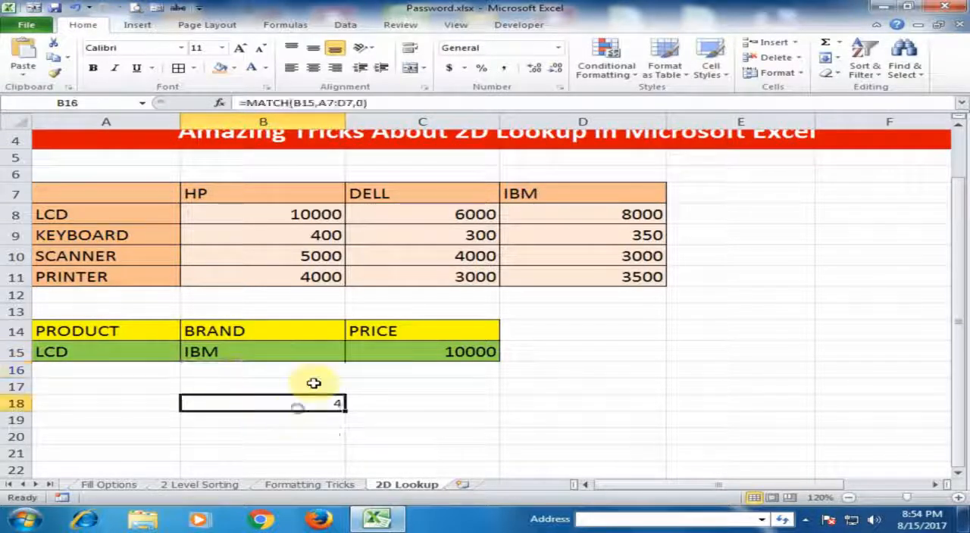
Set the brand in B15 to HP and clear the test MATCH formula from B18.
click(291, 347)
text(HP)
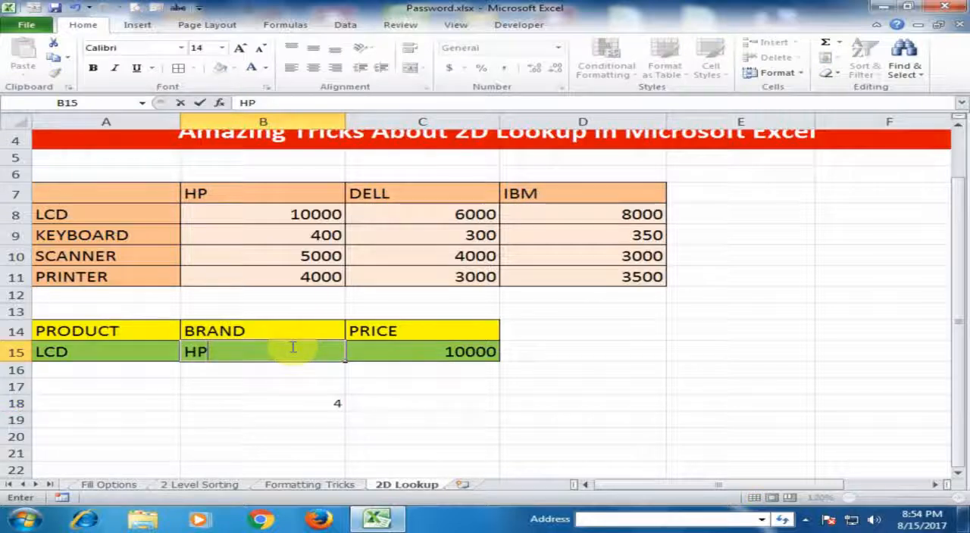
key(Return)
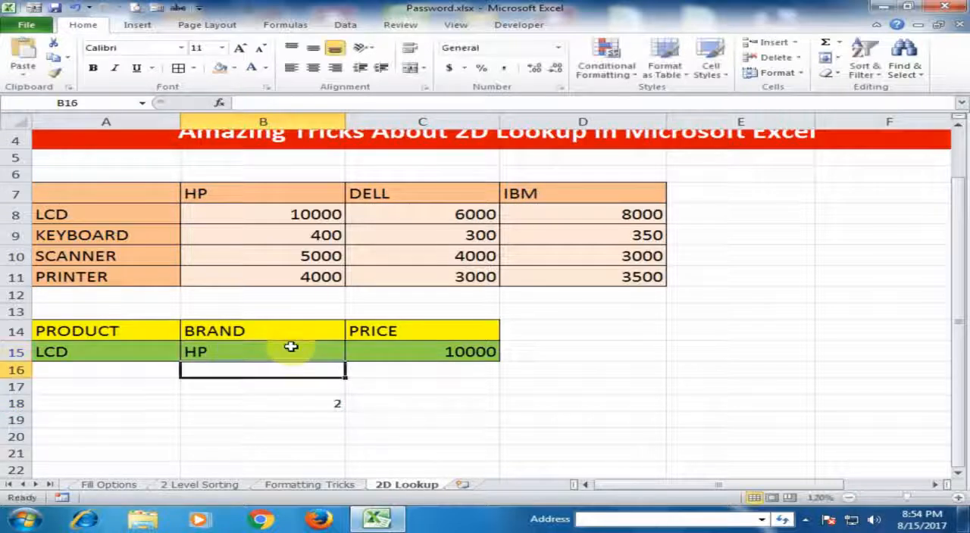
click(337, 404)
key(Delete)
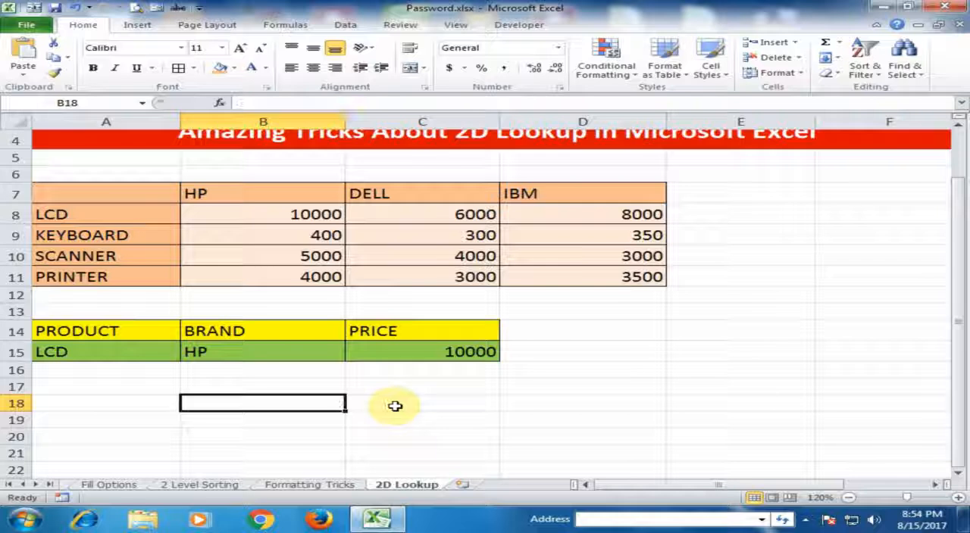
Replace the fixed column index 2 in C15's VLOOKUP with a nested MATCH function using B15 as its lookup value.
click(429, 351)
double_click(444, 352)
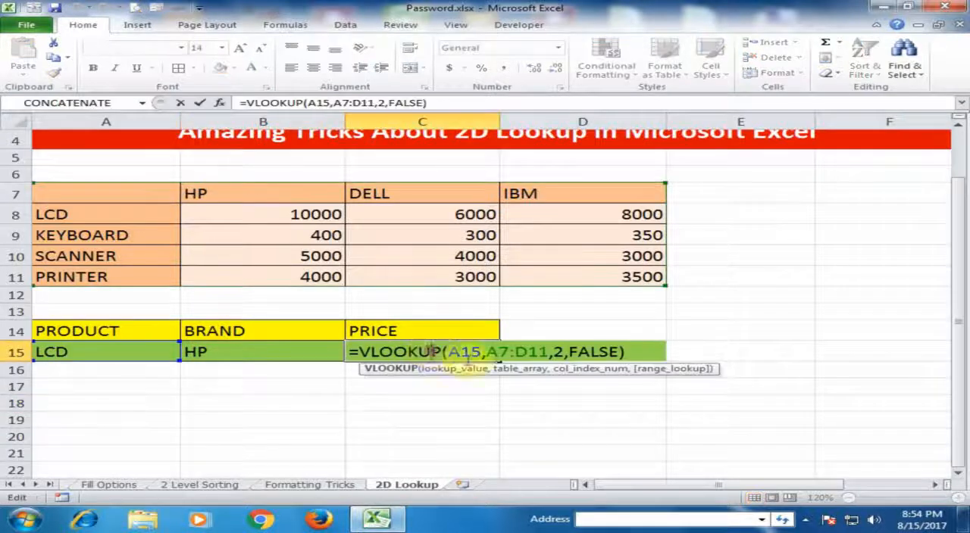
double_click(558, 353)
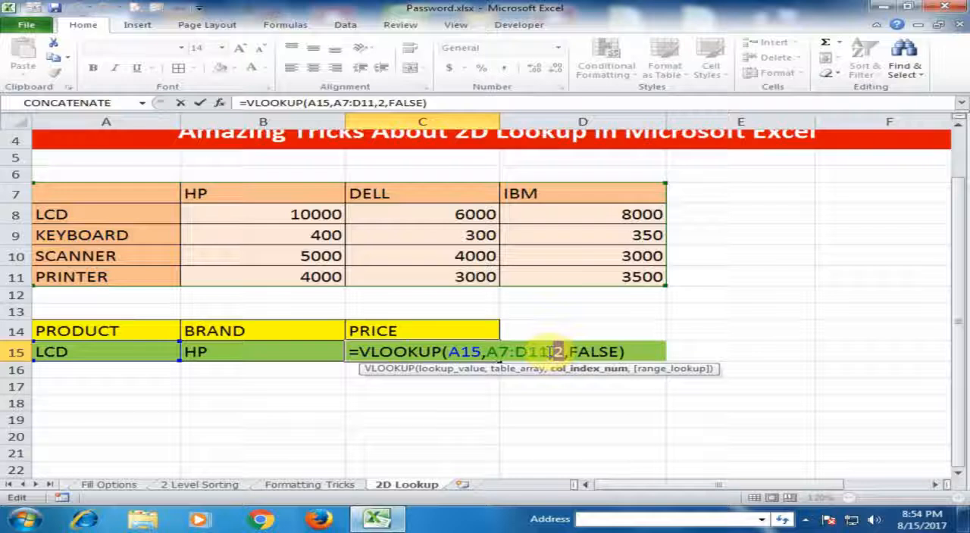
text(M)
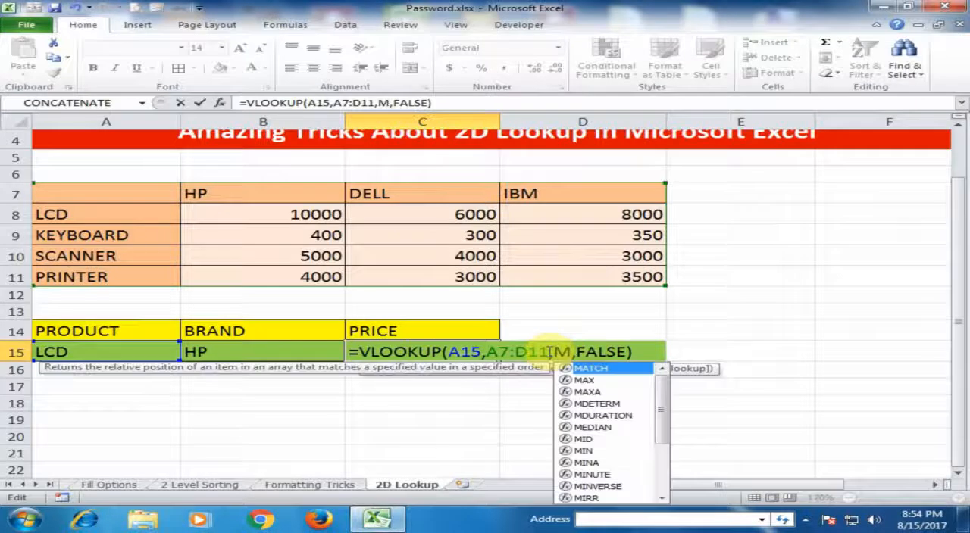
text(AT)
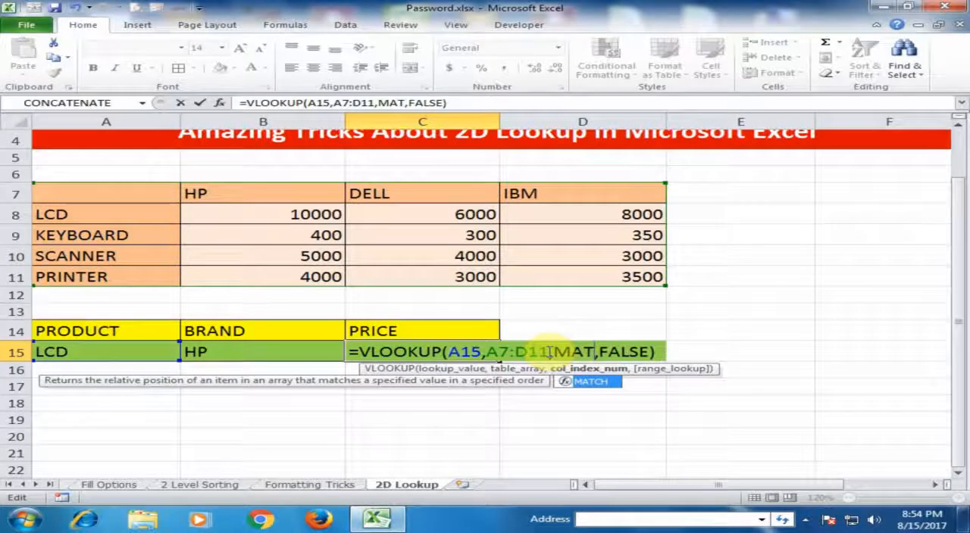
key(Tab)
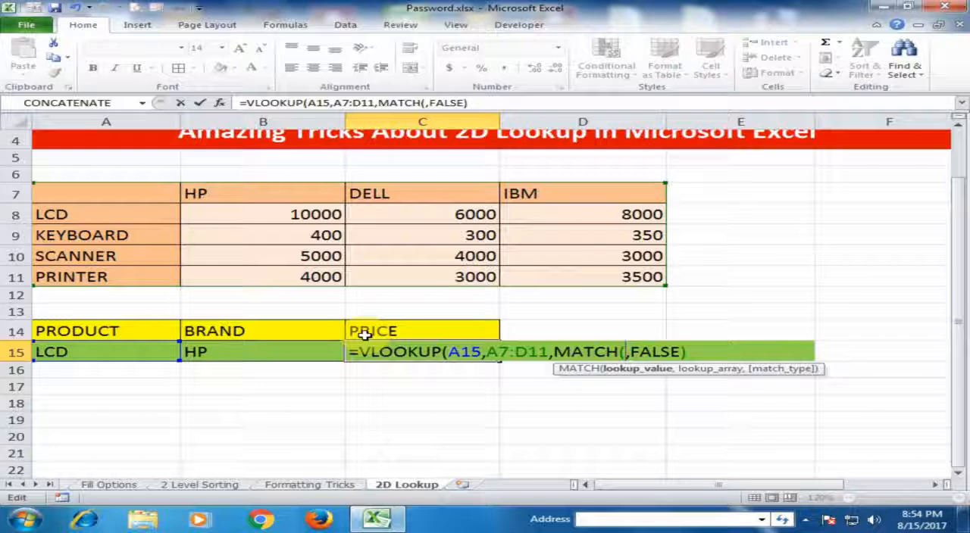
click(242, 352)
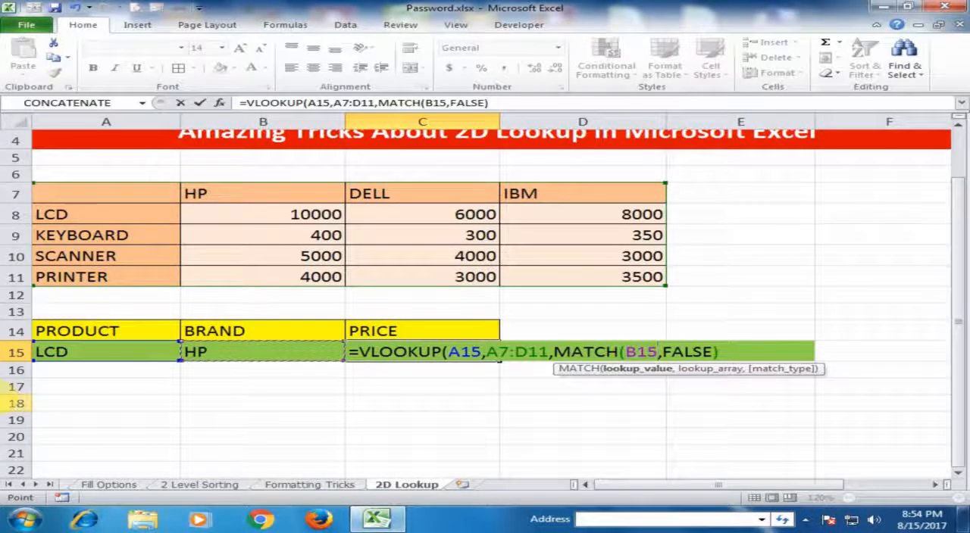
Complete the nested MATCH in C15 with lookup array A7:D7 and match type 0 for an exact match, and enter the formula.
text(,)
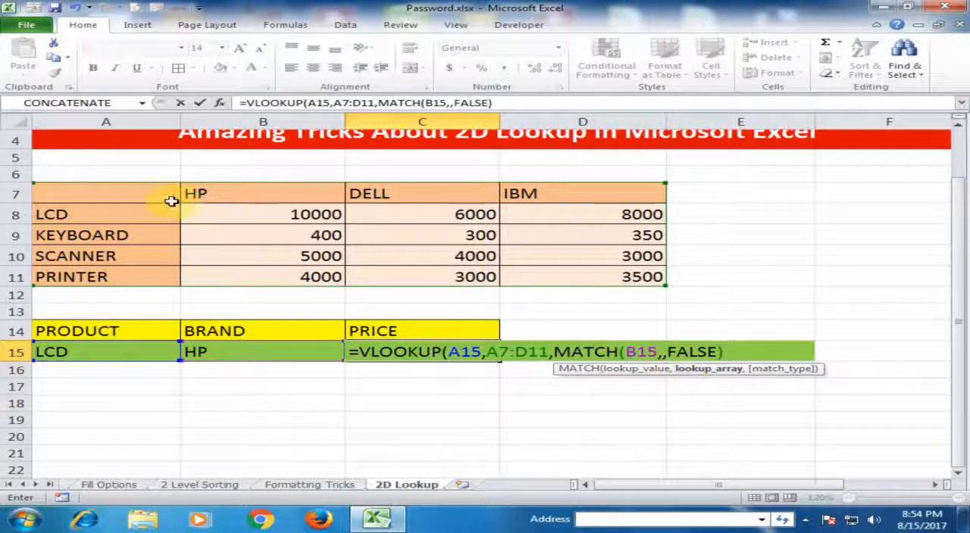
drag(171, 201, 591, 195)
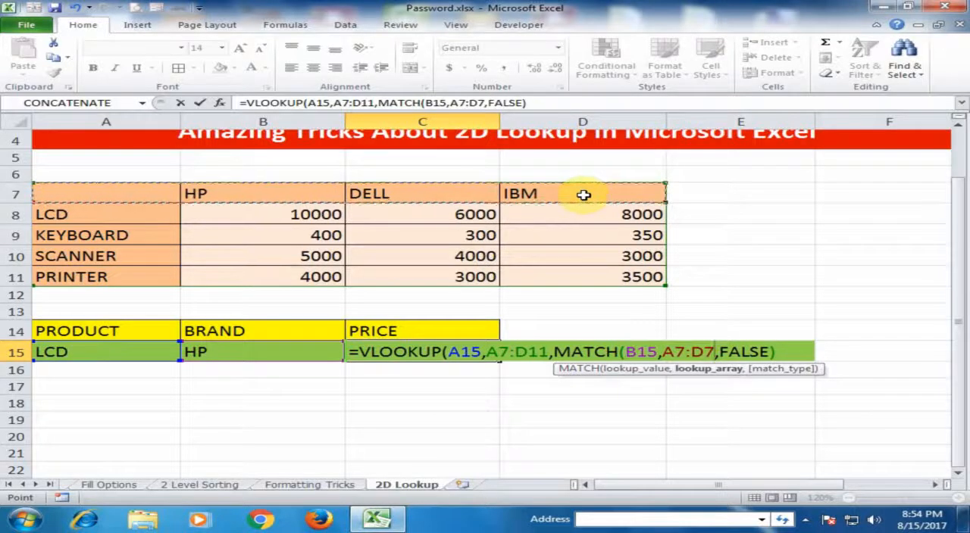
text(,)
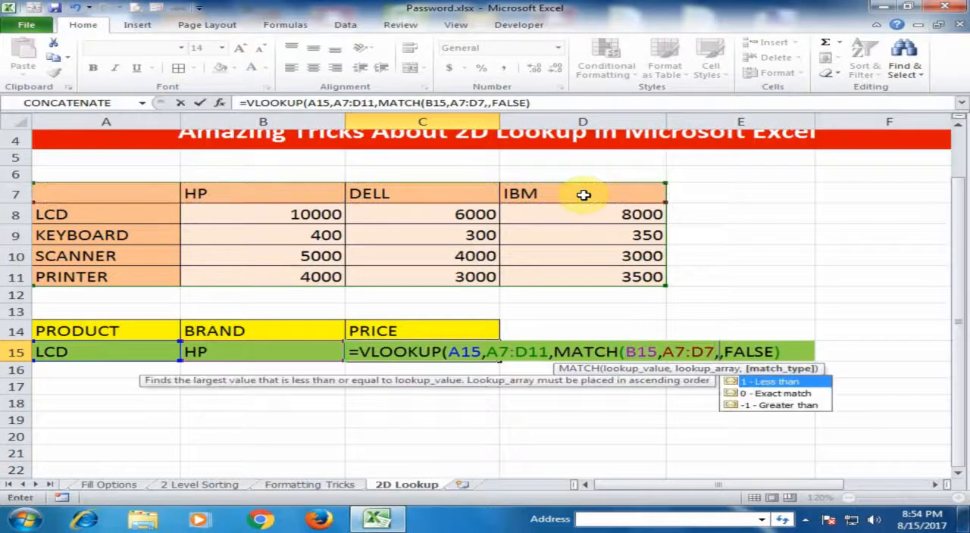
double_click(758, 399)
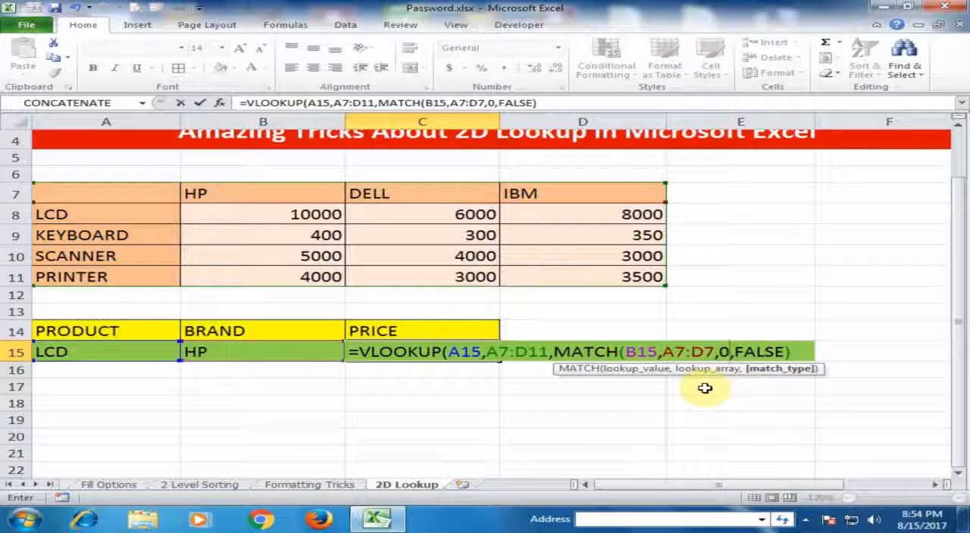
text())
key(End)
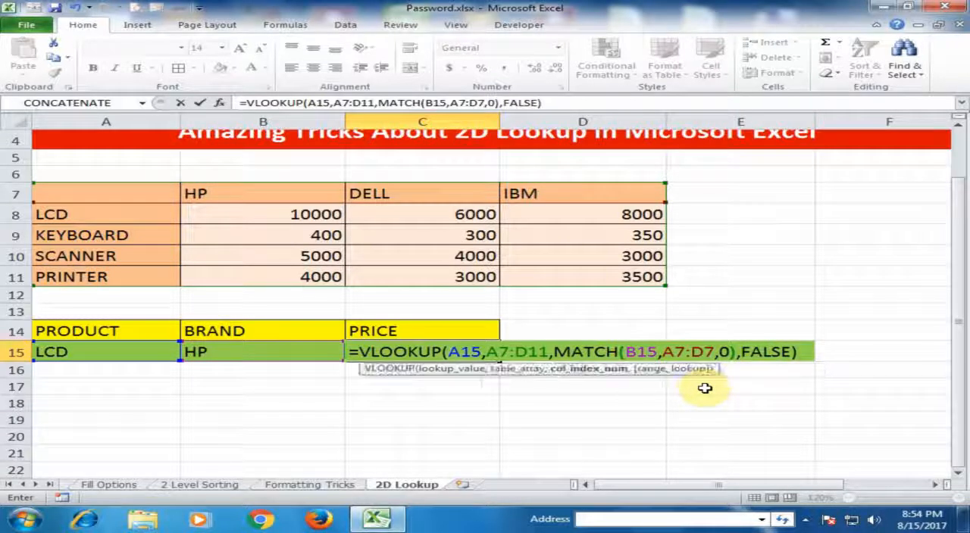
key(Return)
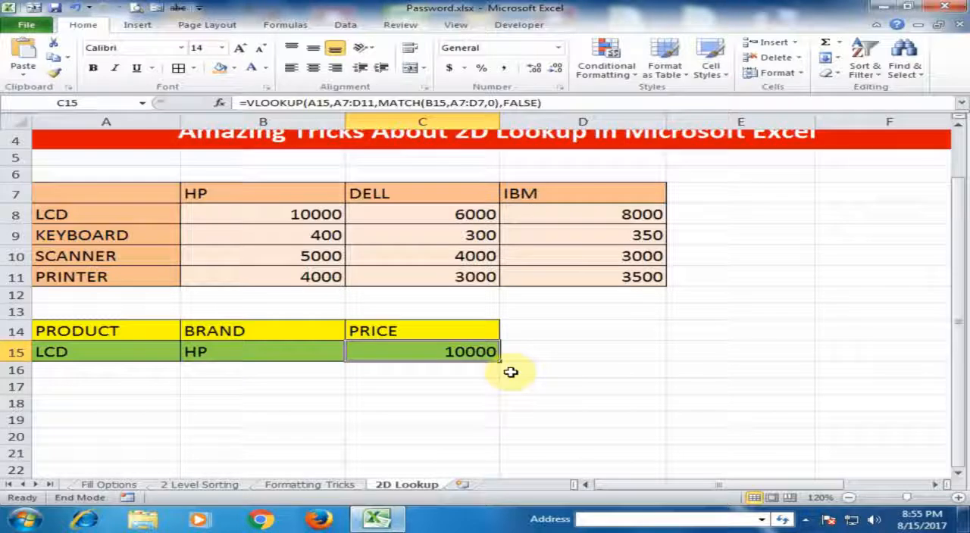
Set the brand in B15 to DELL and compare the price in C15 with the table's DELL LCD price.
click(282, 351)
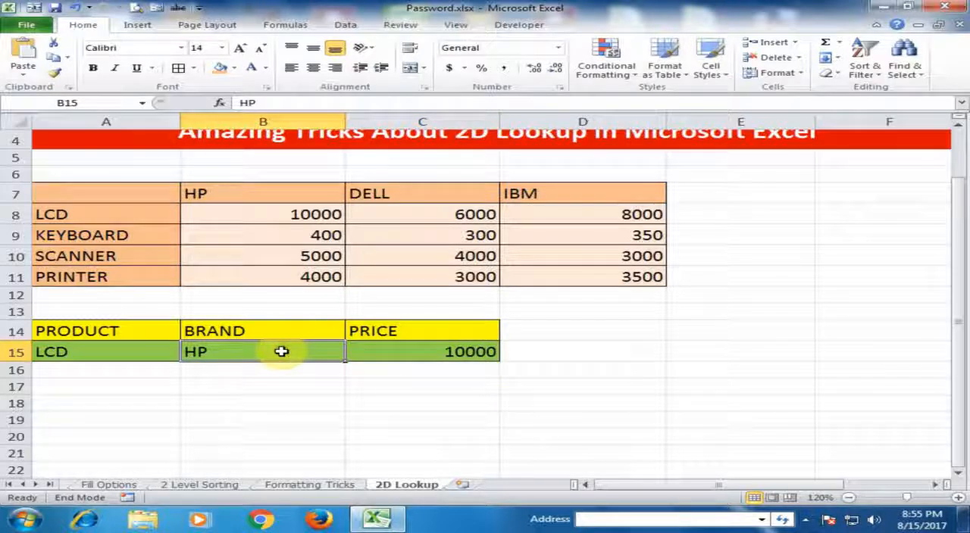
text(DELL)
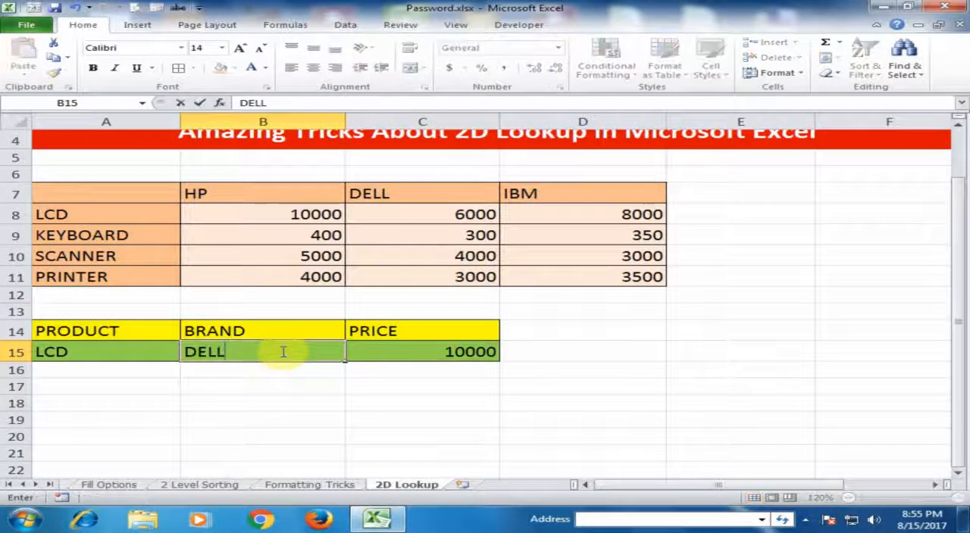
key(Return)
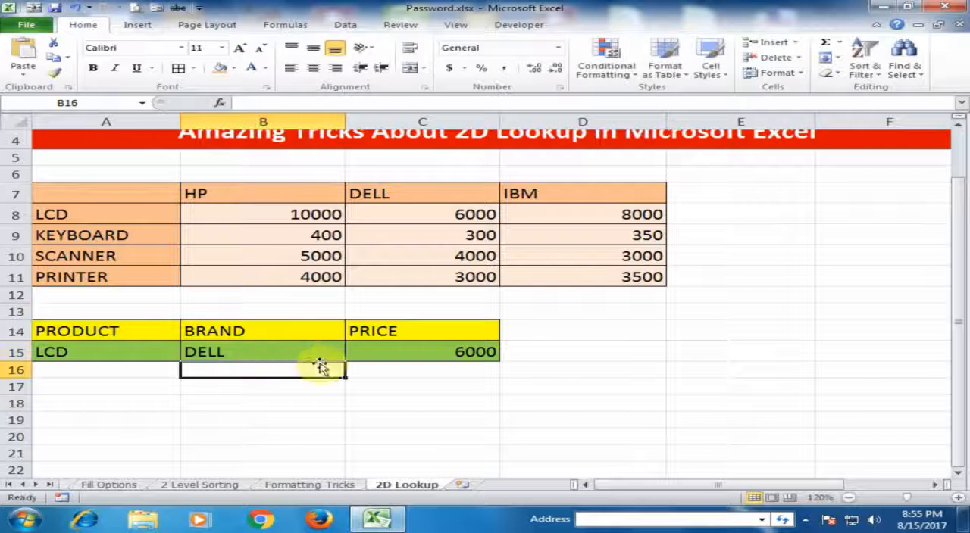
click(385, 360)
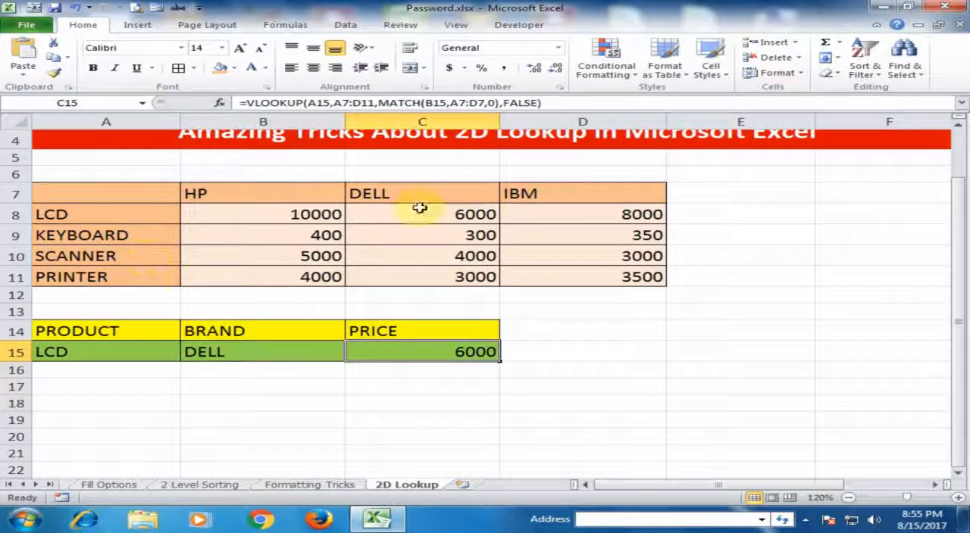
click(443, 217)
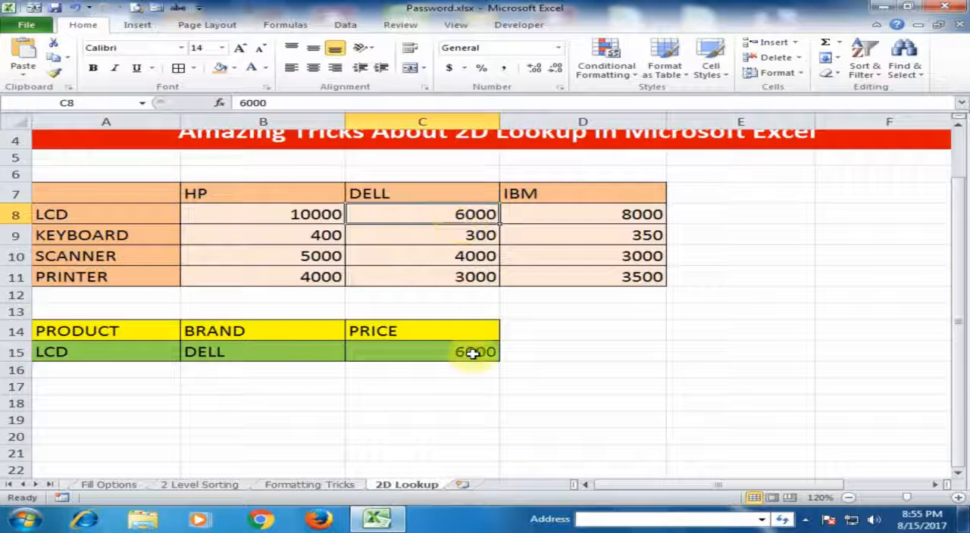
Set the brand in B15 to IBM.
click(227, 353)
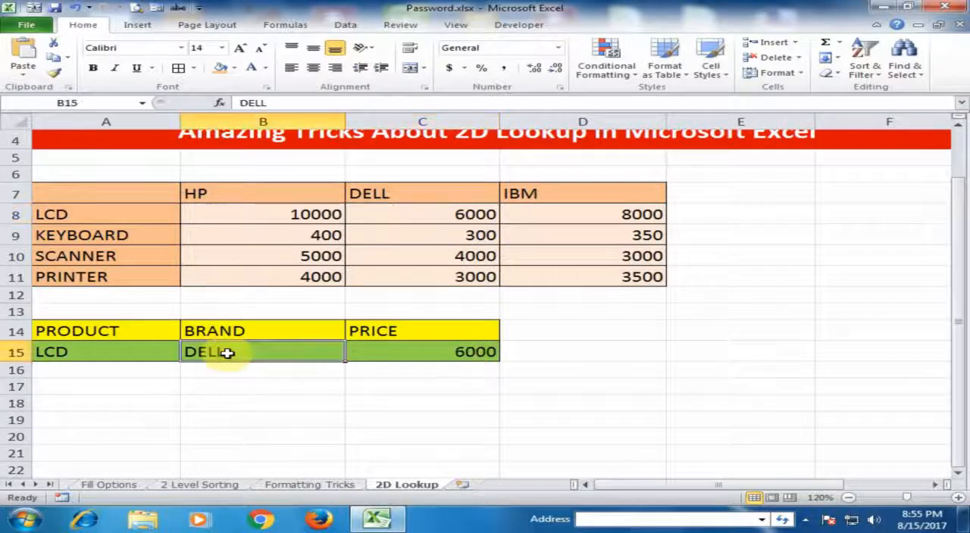
text(IBM)
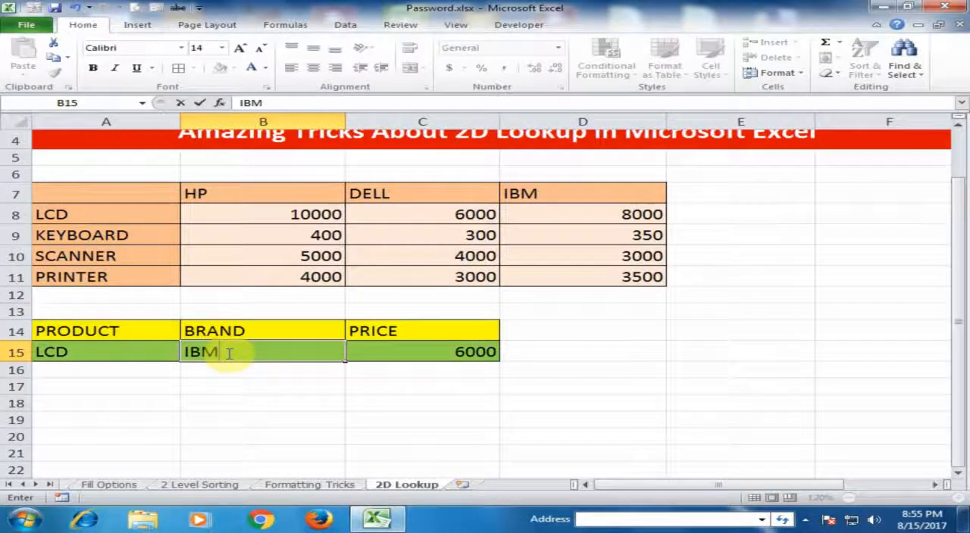
key(Return)
Set the product in A15 to SCANNER and compare the price in C15 with the table's IBM scanner price.
click(91, 352)
text(SCANNER)
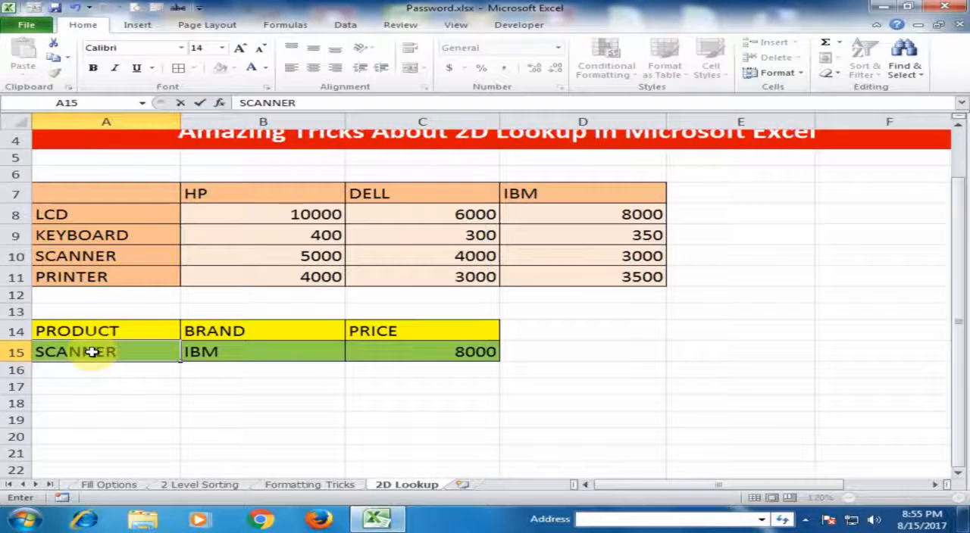
key(Return)
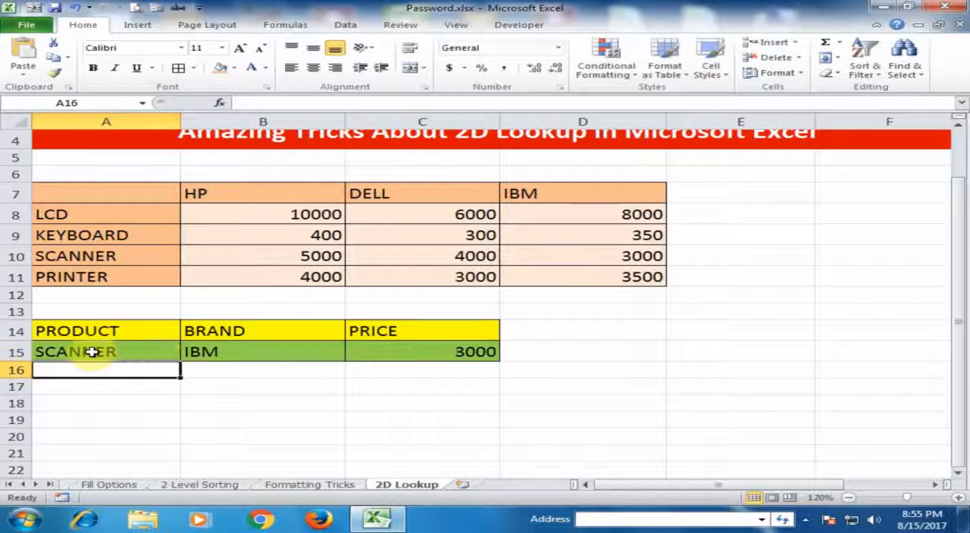
click(409, 354)
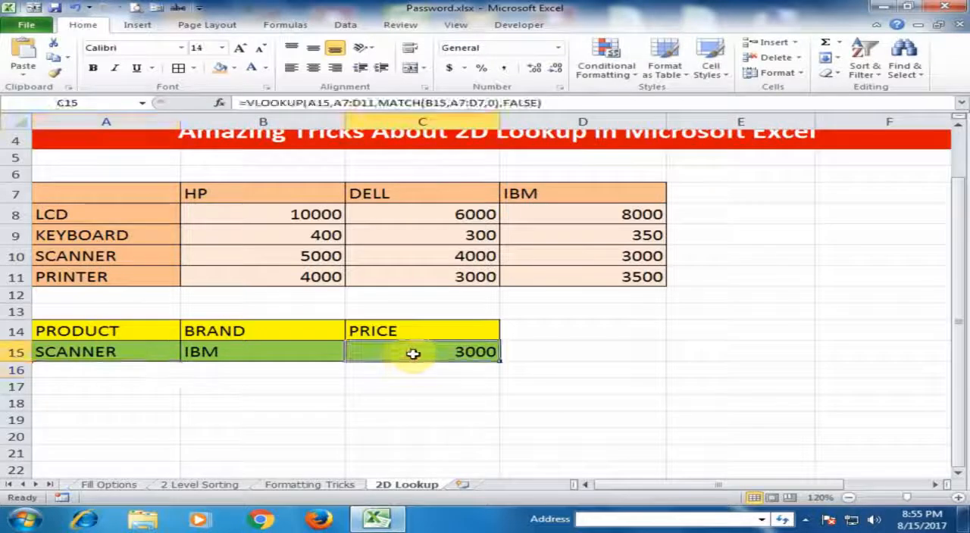
click(601, 258)
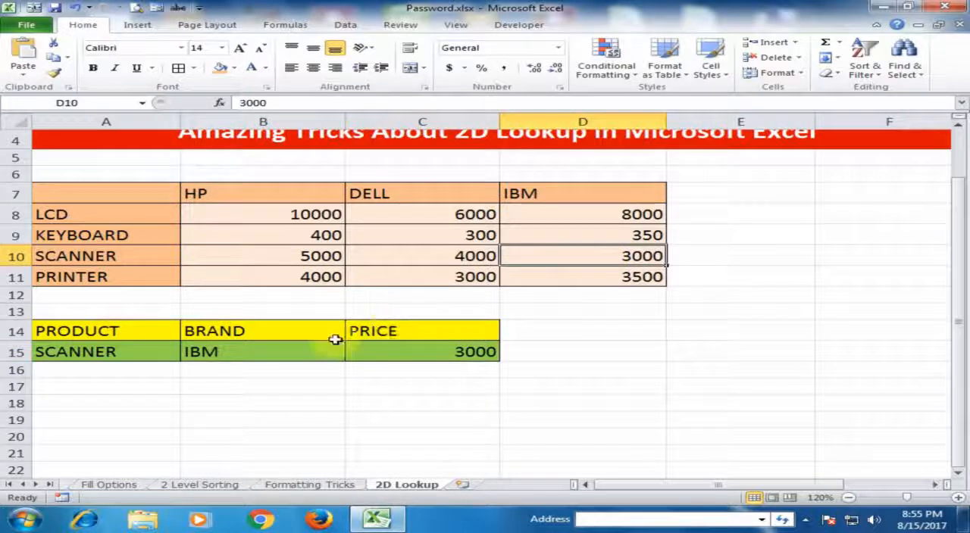
Set the brand in B15 to HP and compare the price in C15 with the table's HP scanner price.
click(260, 353)
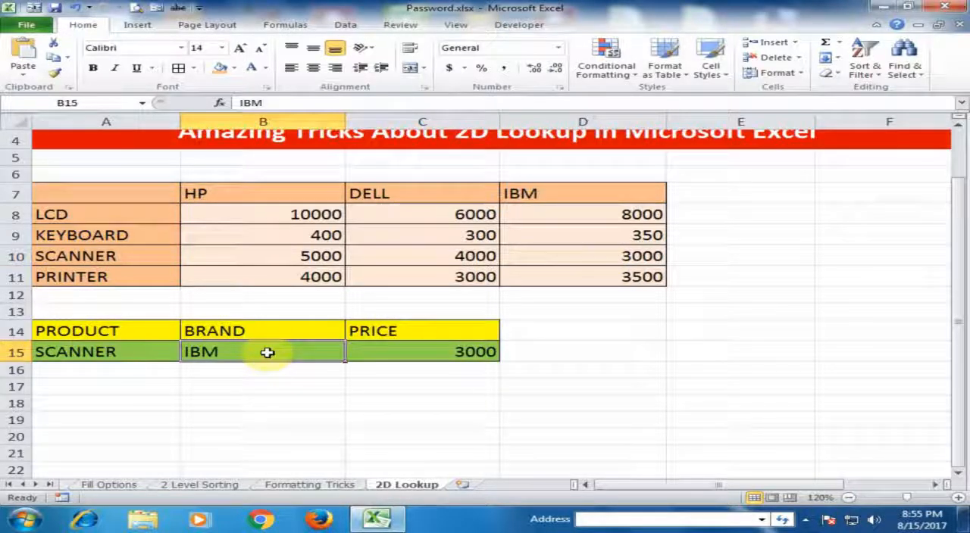
text(HP)
key(Return)
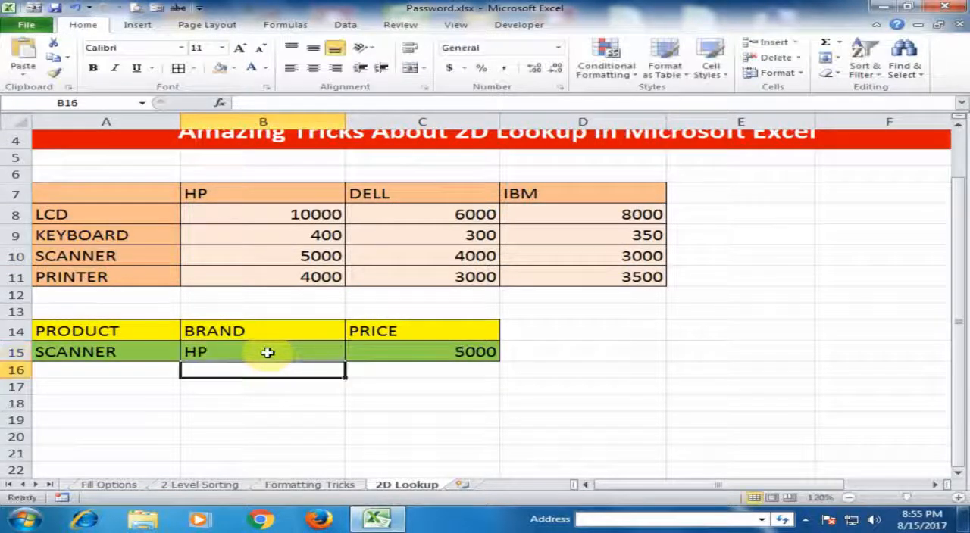
click(423, 351)
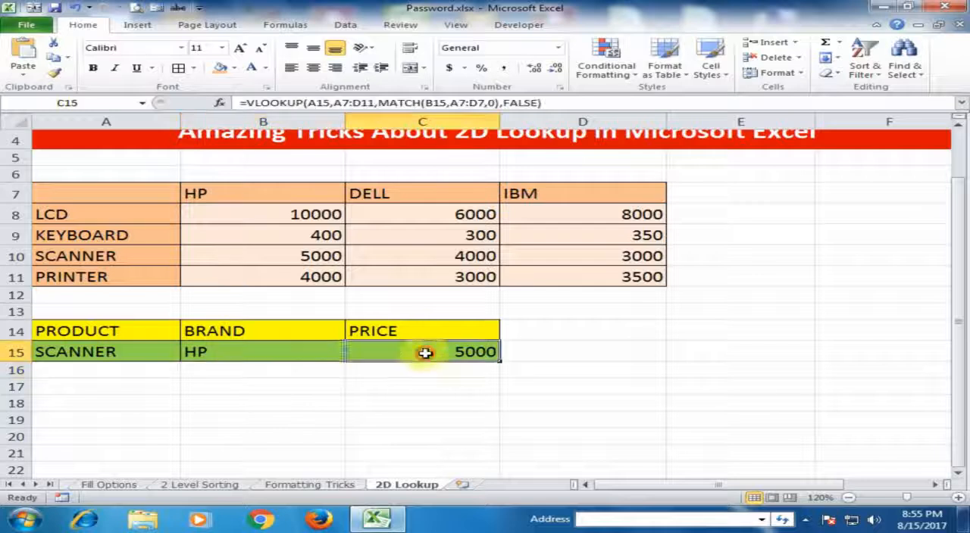
click(302, 258)
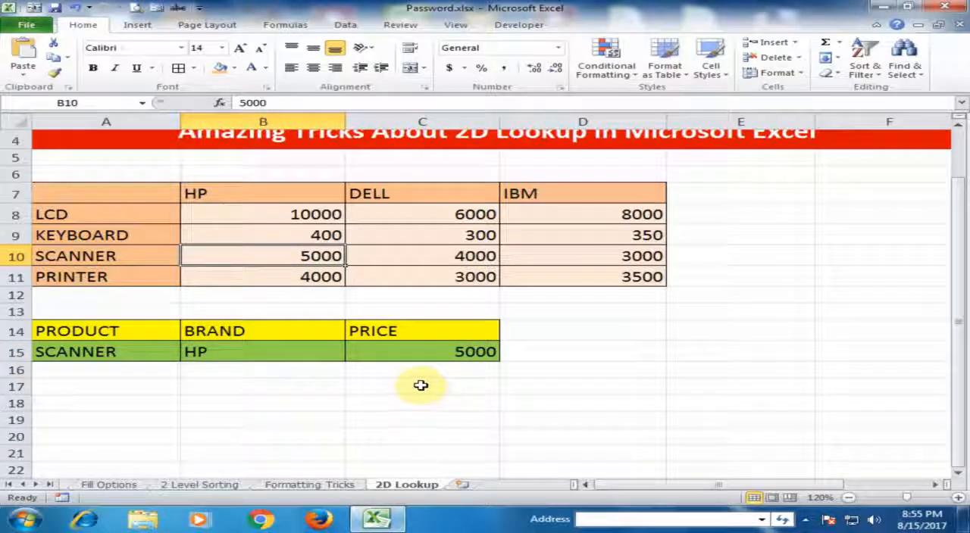
Review the combined VLOOKUP and MATCH formula in C15, and close it without changes.
double_click(441, 351)
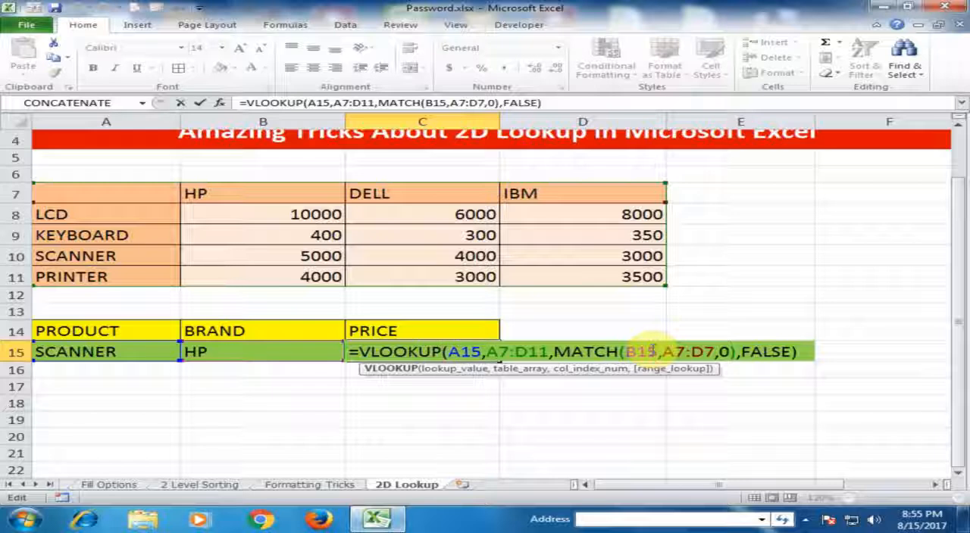
key(Return)
click(251, 420)
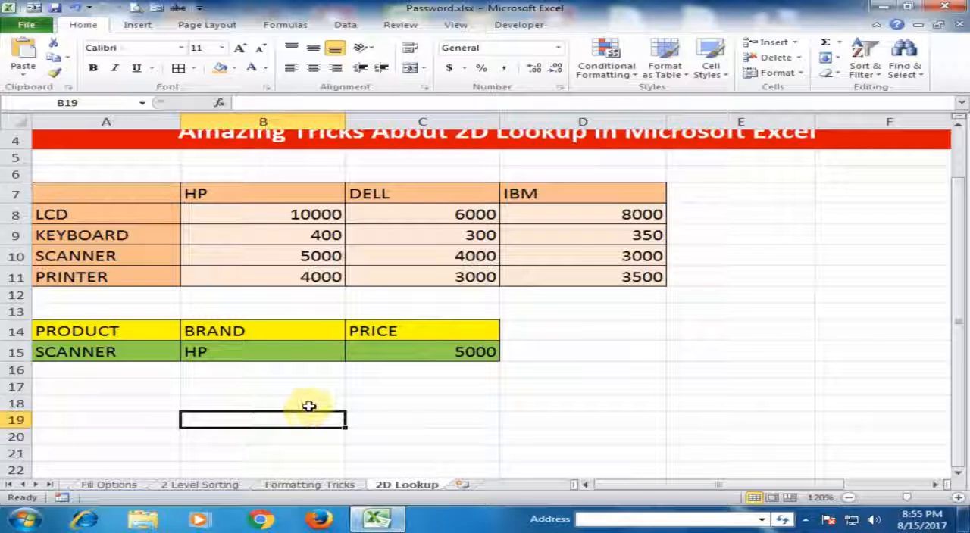